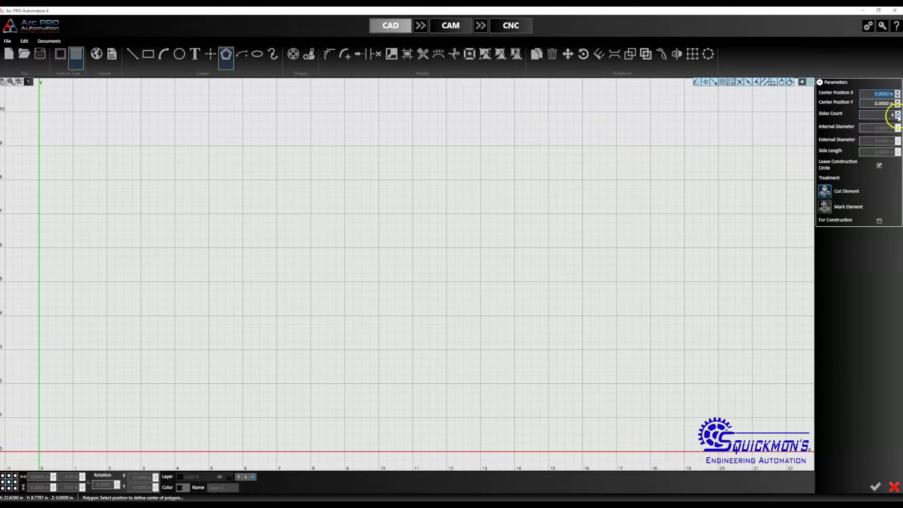
Step: Draw a six-sided polygon centred at X 5.5 in, Y 4.75 in with a 0.75 in internal diameter, keeping its construction circle
click(226, 292)
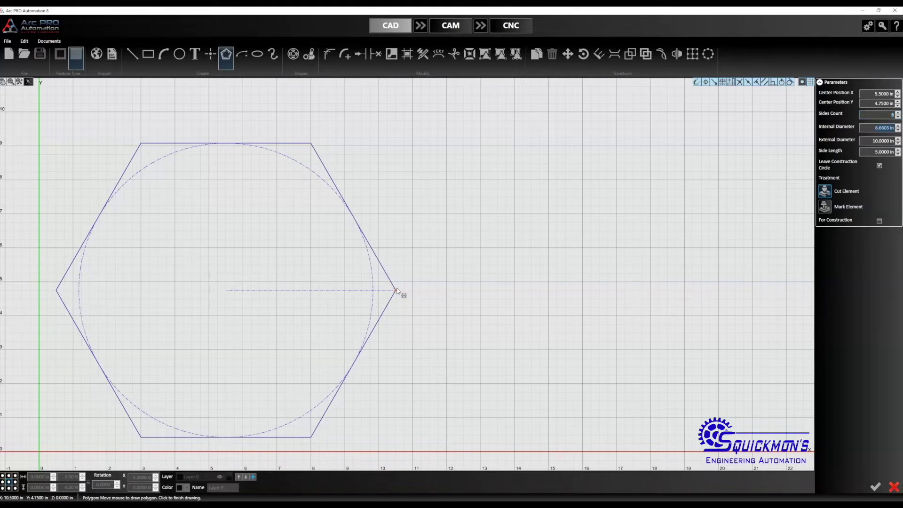
key(Tab)
key(Tab)
key(Tab)
key(Tab)
key(Tab)
key(Tab)
key(Tab)
text(.3)
key(Return)
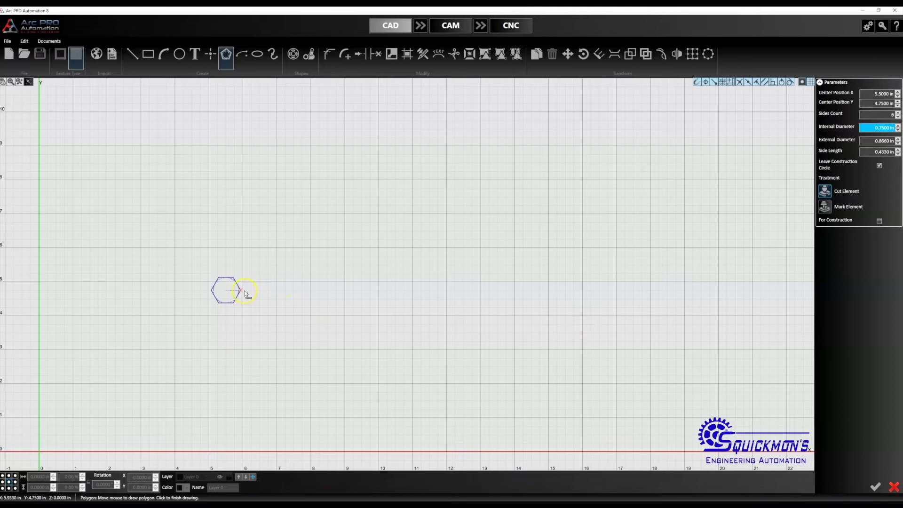
click(245, 294)
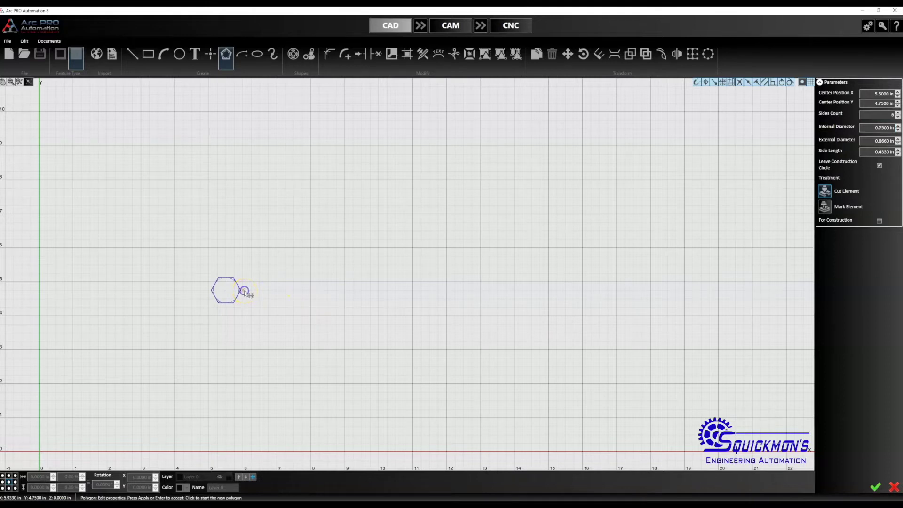
click(876, 488)
scroll(215, 292, up, 3)
scroll(215, 292, up, 2)
key(Escape)
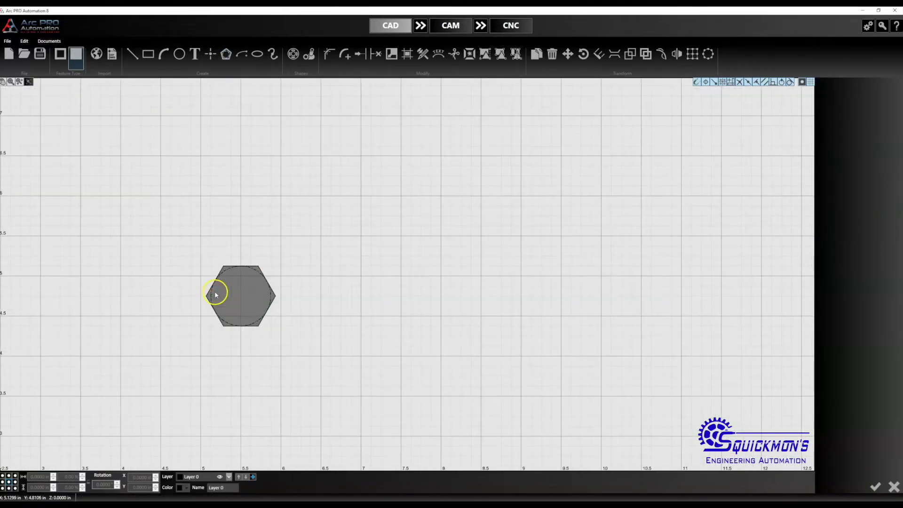
scroll(283, 288, down, 3)
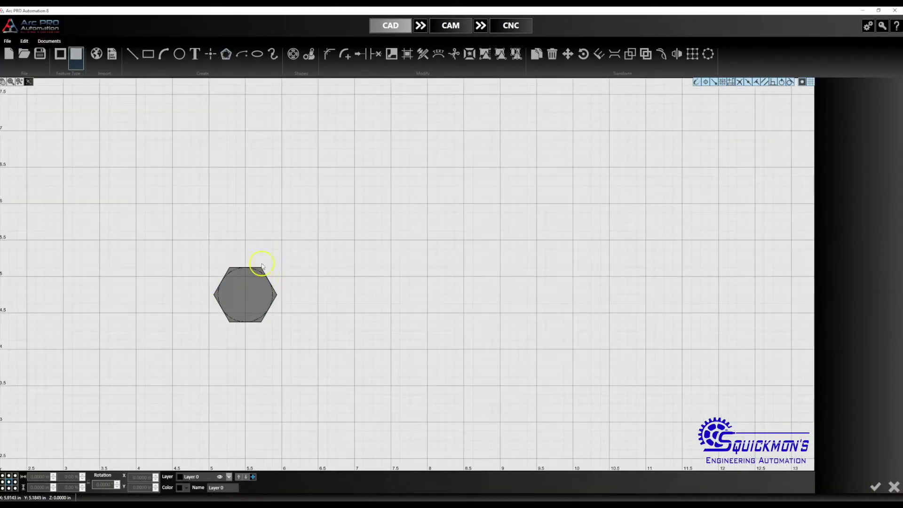
scroll(213, 281, up, 4)
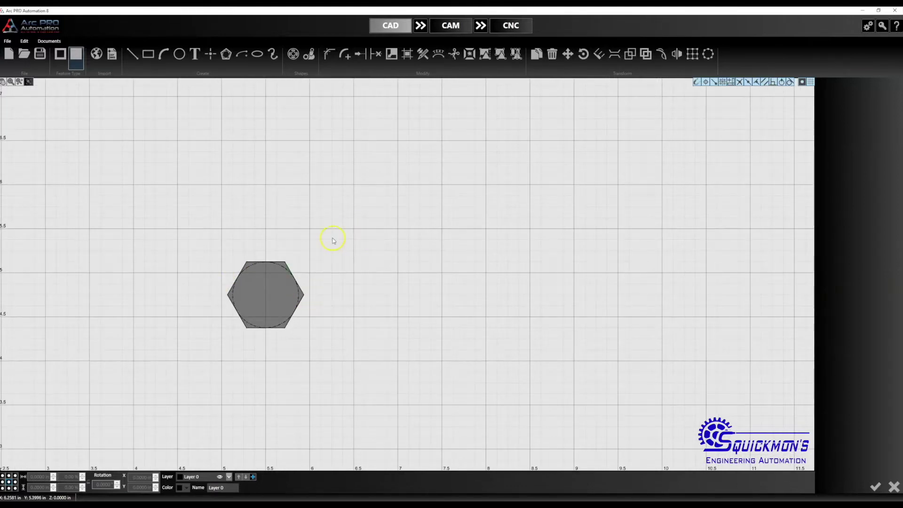
click(304, 295)
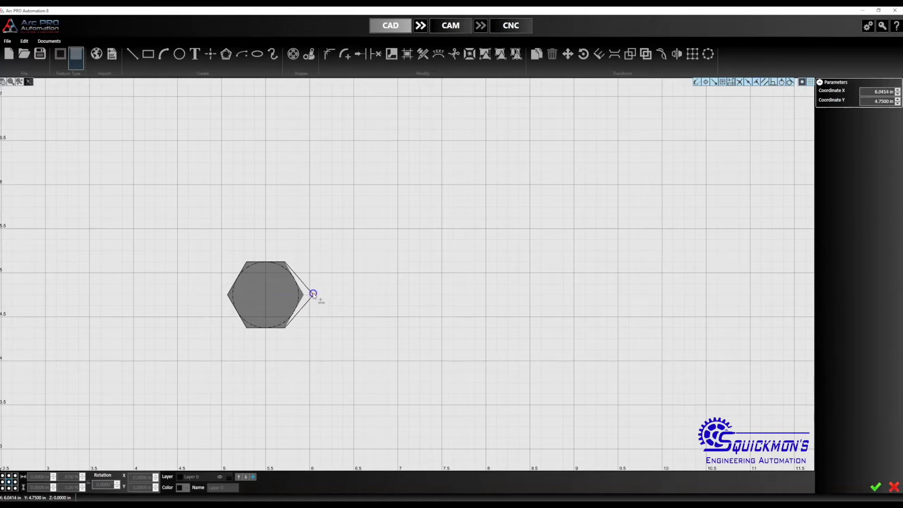
click(305, 295)
drag(336, 241, 273, 359)
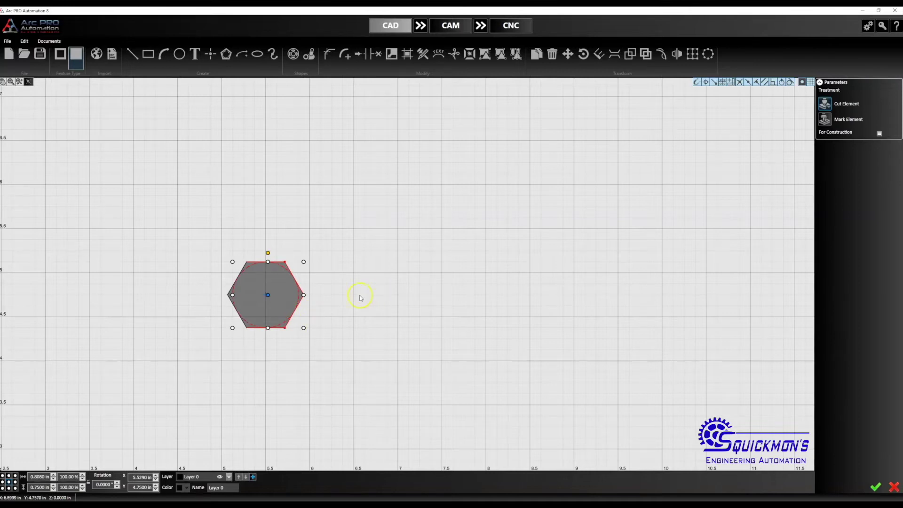
drag(304, 294, 316, 295)
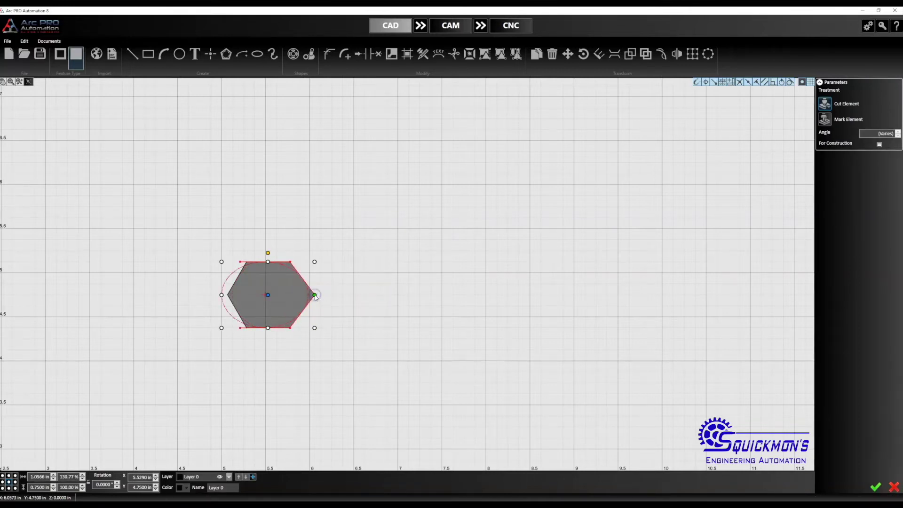
key(ctrl+z)
click(332, 260)
Step: Stretch the whole hexagon and its inner construction circle horizontally about the center to a width of 2 in
drag(354, 231, 194, 377)
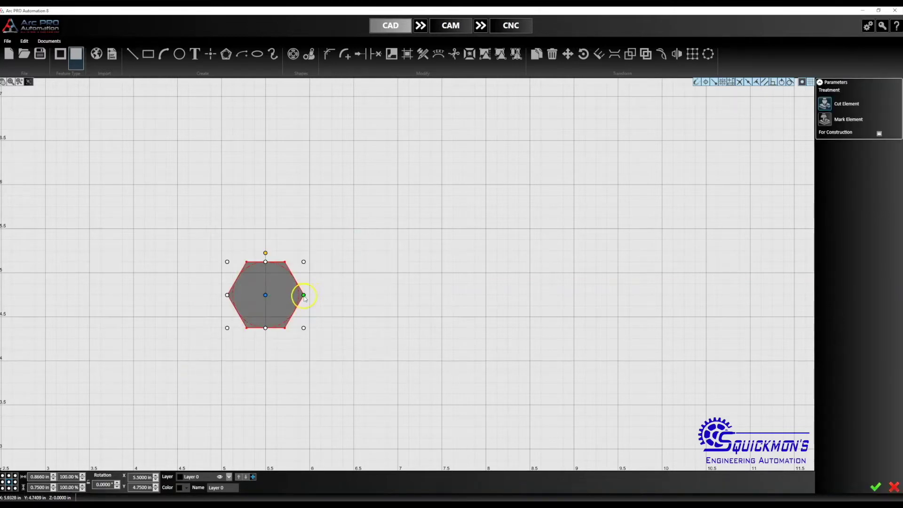
drag(309, 295, 331, 295)
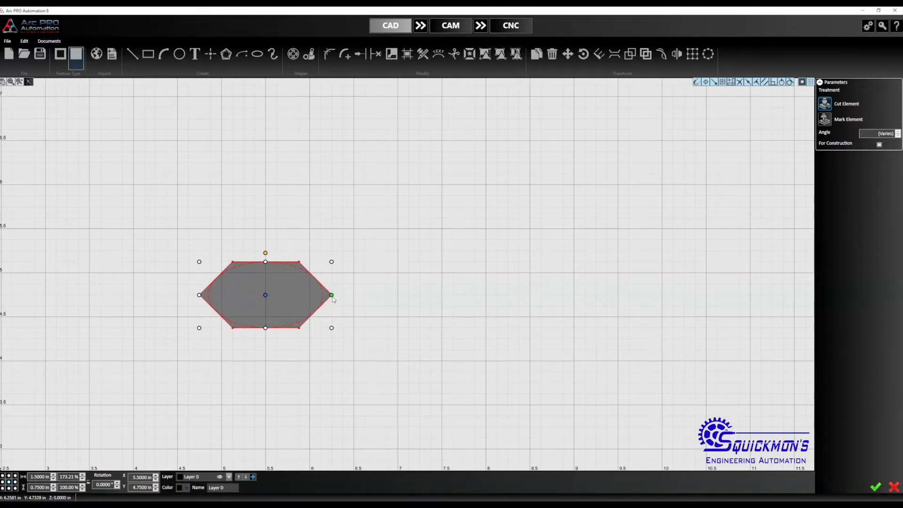
click(41, 477)
text(2)
key(Return)
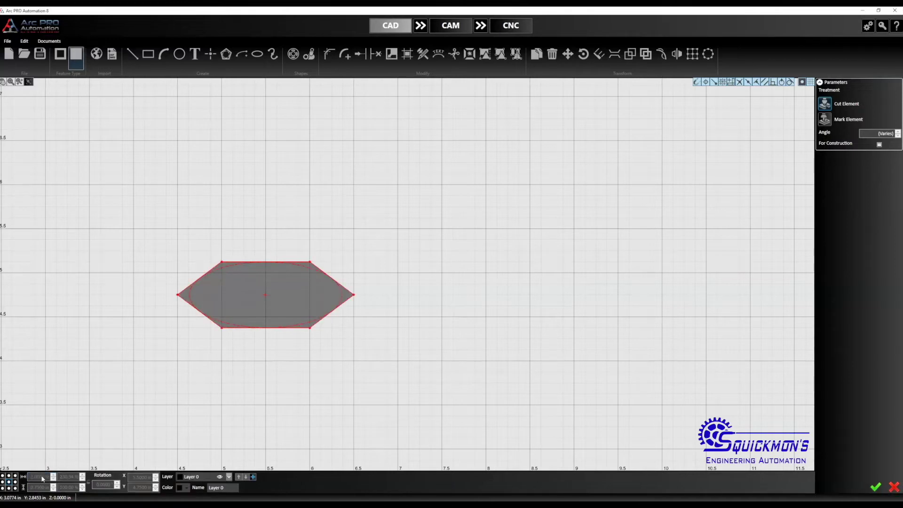
scroll(312, 409, down, 4)
scroll(276, 324, up, 3)
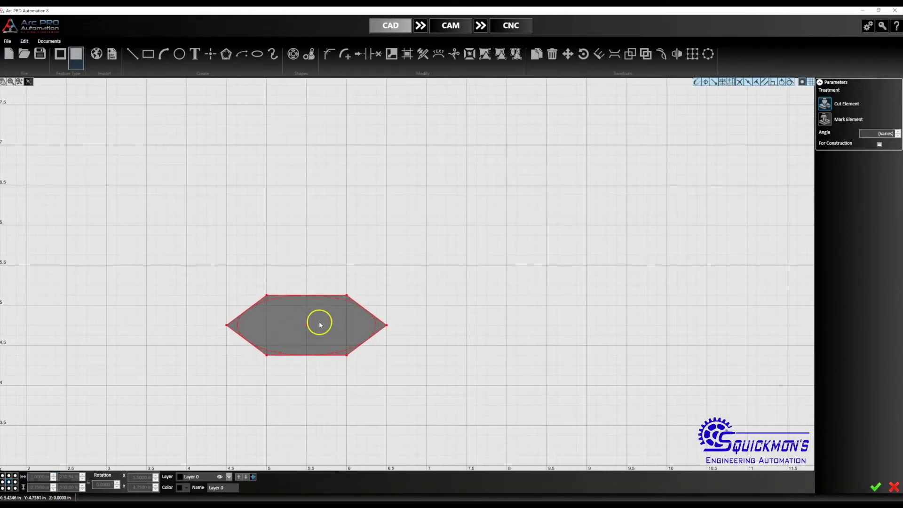
click(449, 294)
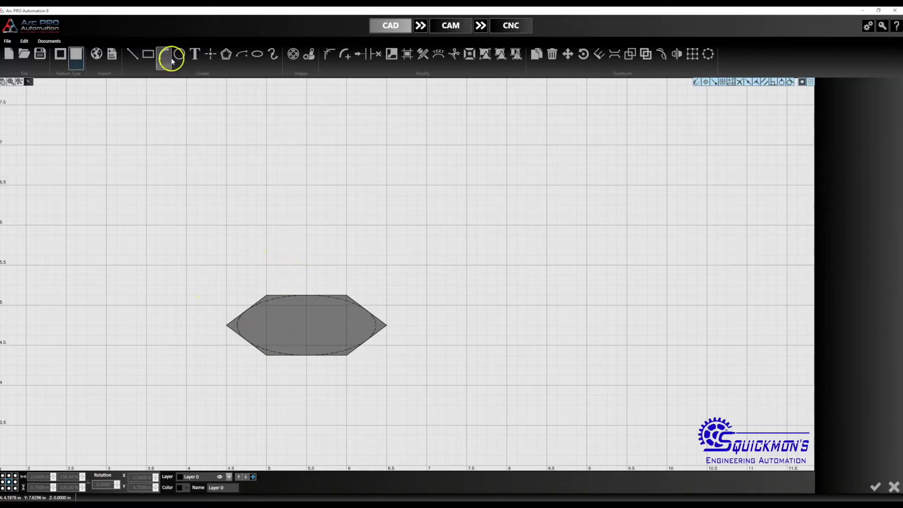
Step: Fillet the right tip of the stretched hexagon with a 0.06 in radius
click(344, 54)
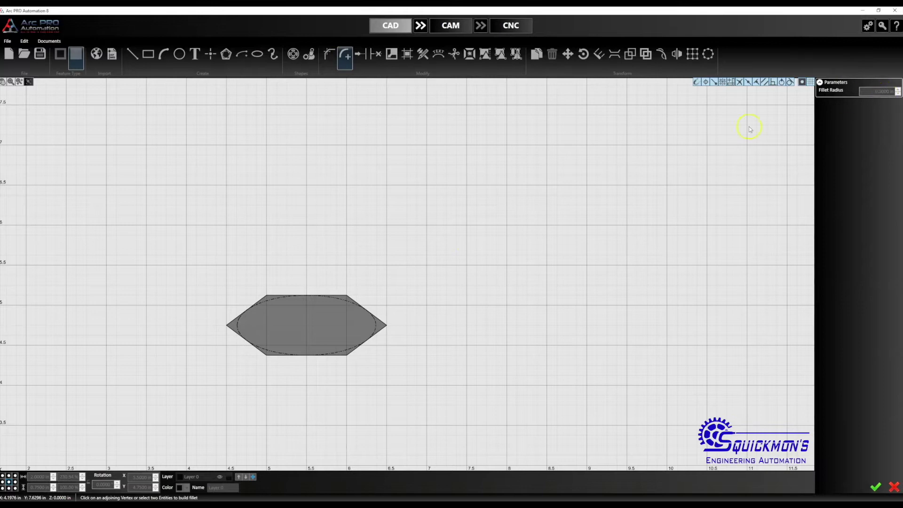
click(381, 324)
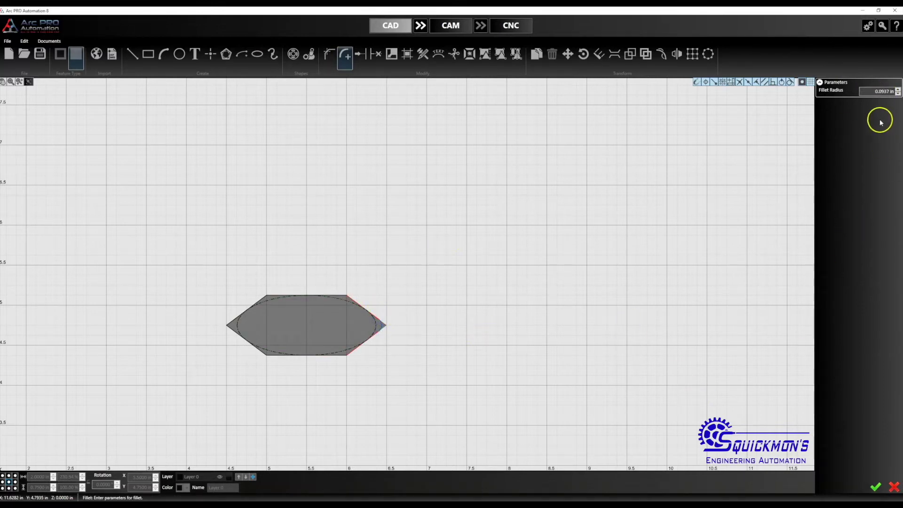
click(881, 91)
click(861, 216)
click(877, 488)
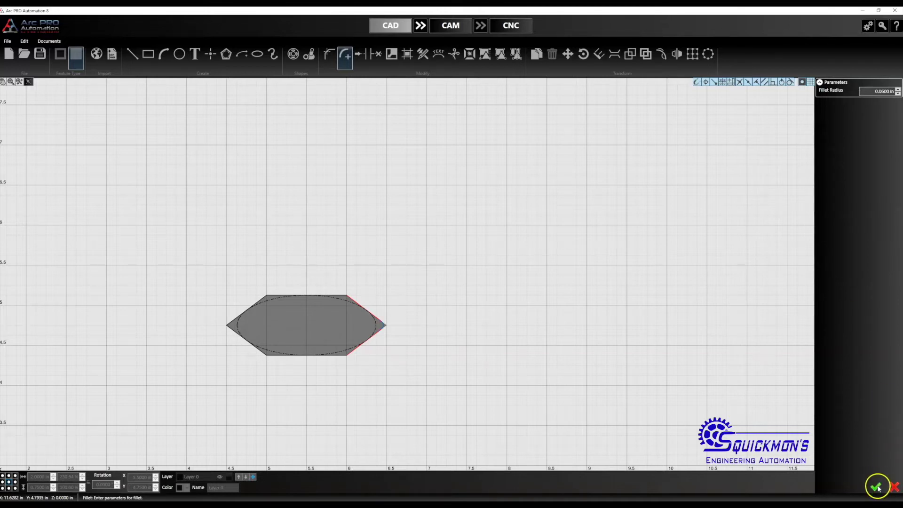
click(487, 316)
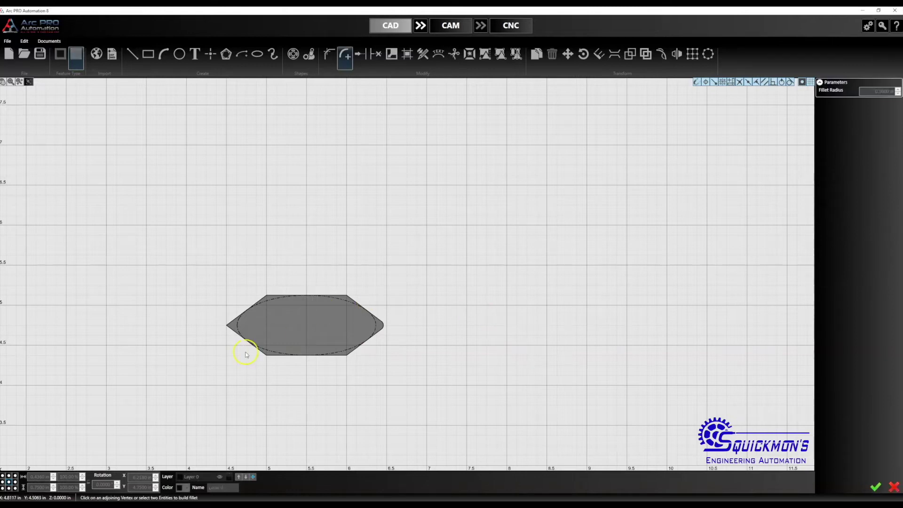
Step: Fillet the left tip of the stretched hexagon with the same 0.06 in radius
click(236, 331)
click(234, 323)
key(Return)
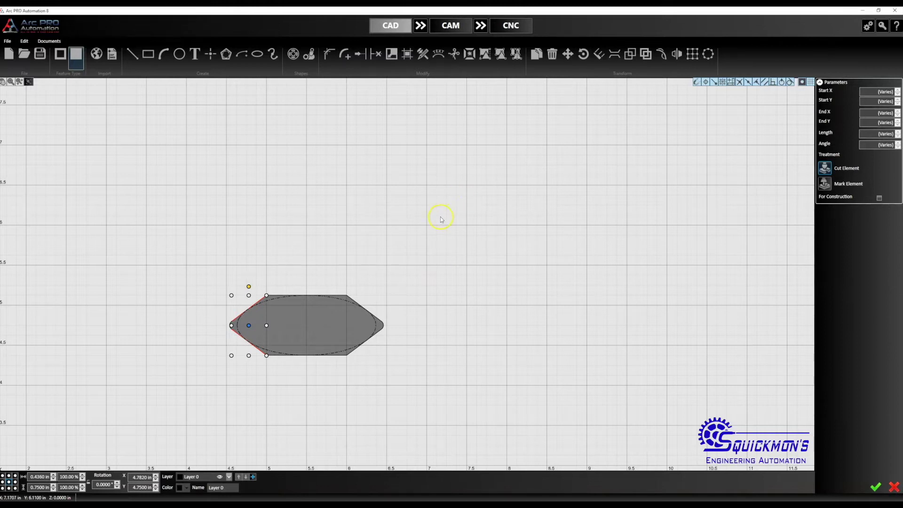
click(446, 242)
key(Return)
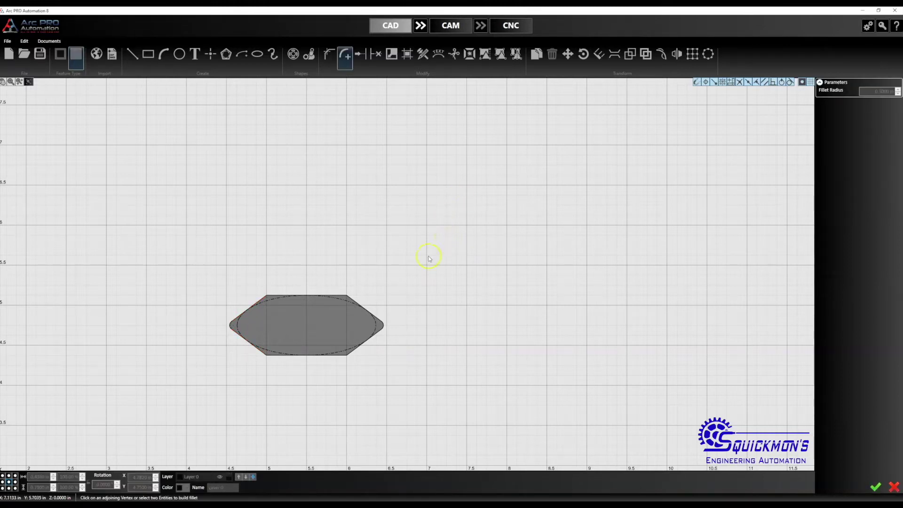
Step: Fillet the two upper corners of the stretched hexagon with the same 0.06 in radius
click(352, 300)
click(335, 295)
click(444, 276)
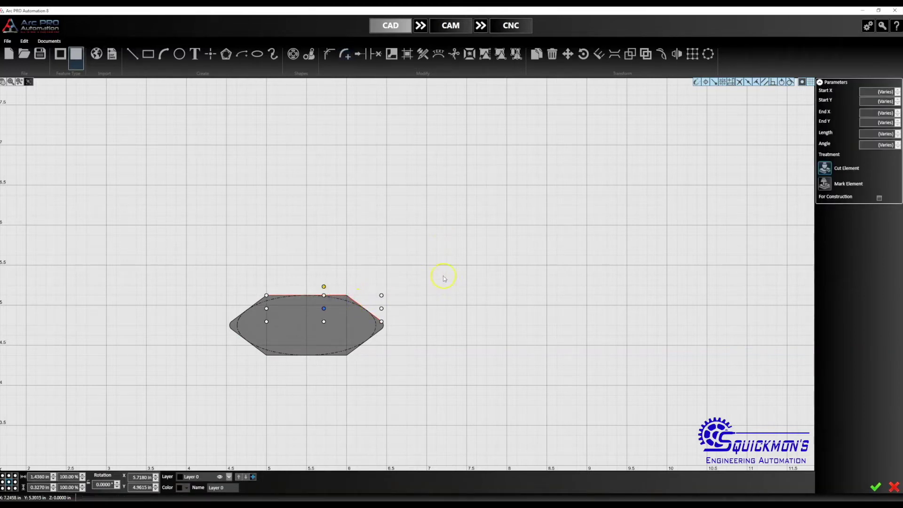
click(383, 278)
key(Return)
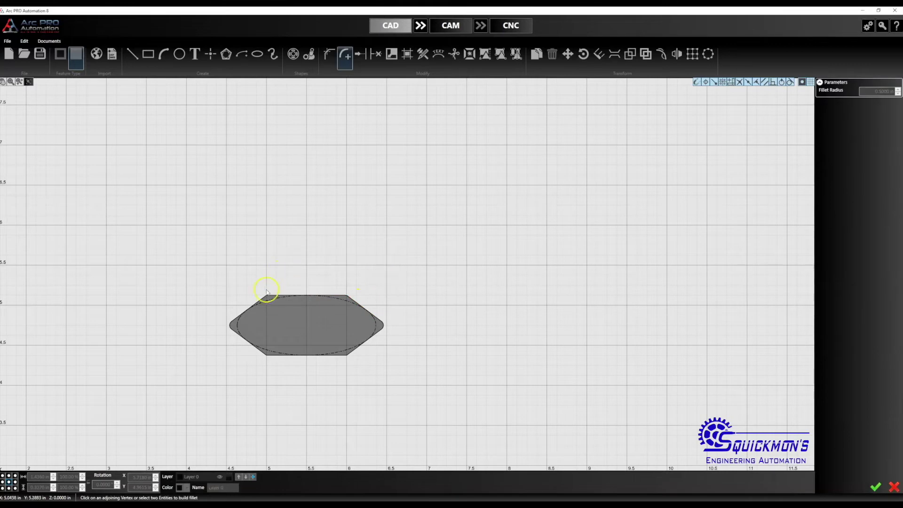
click(267, 296)
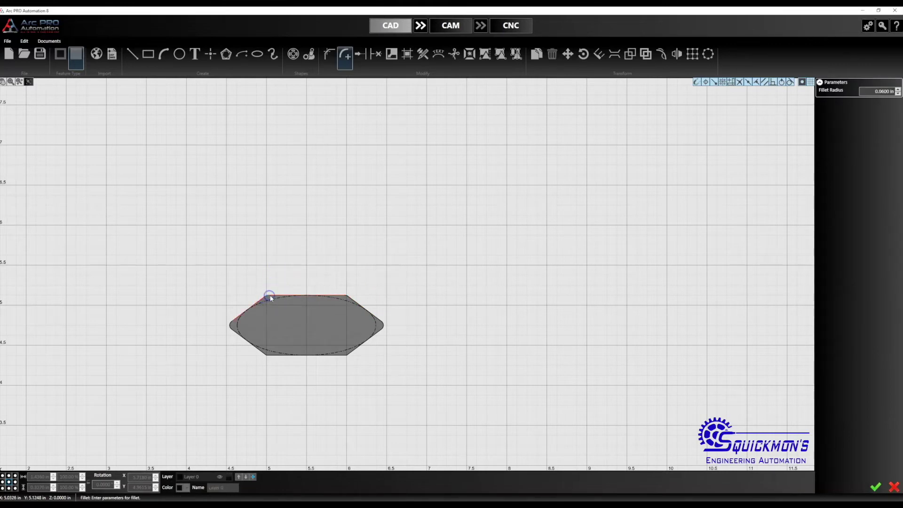
click(446, 254)
key(Return)
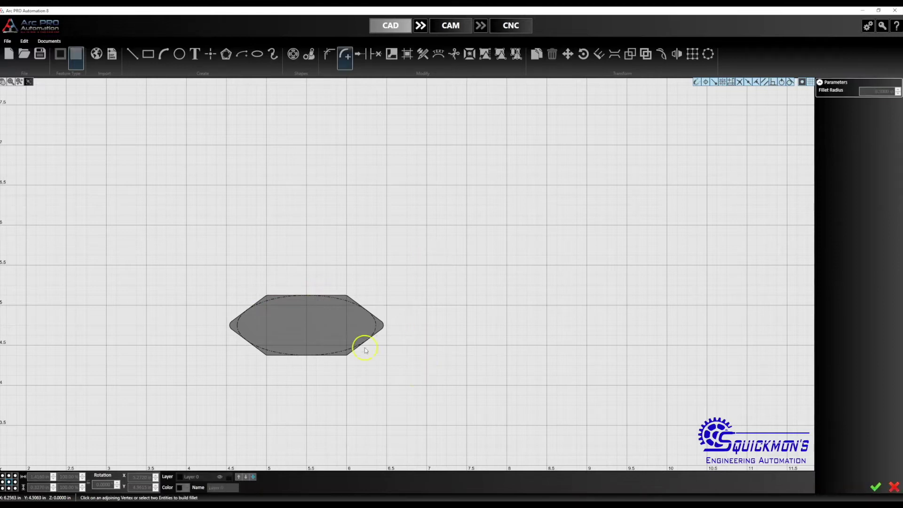
Step: Fillet the two lower corners of the stretched hexagon with the same 0.06 in radius
click(348, 355)
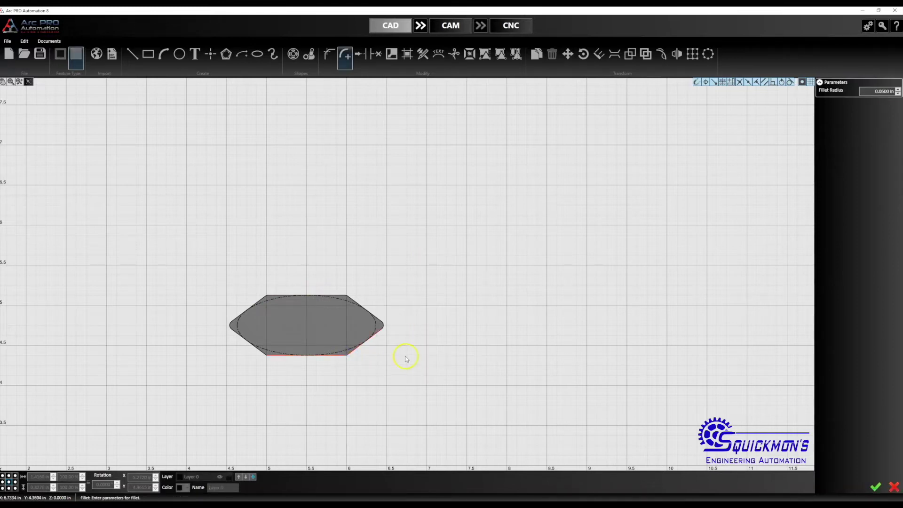
key(Return)
click(433, 343)
key(Return)
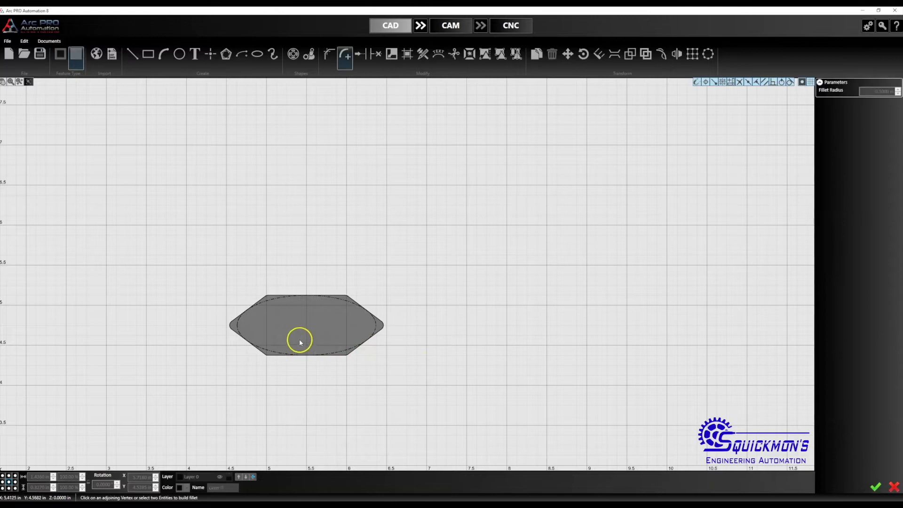
click(270, 356)
key(Return)
click(476, 331)
scroll(419, 304, down, 2)
scroll(299, 319, up, 4)
scroll(353, 298, down, 3)
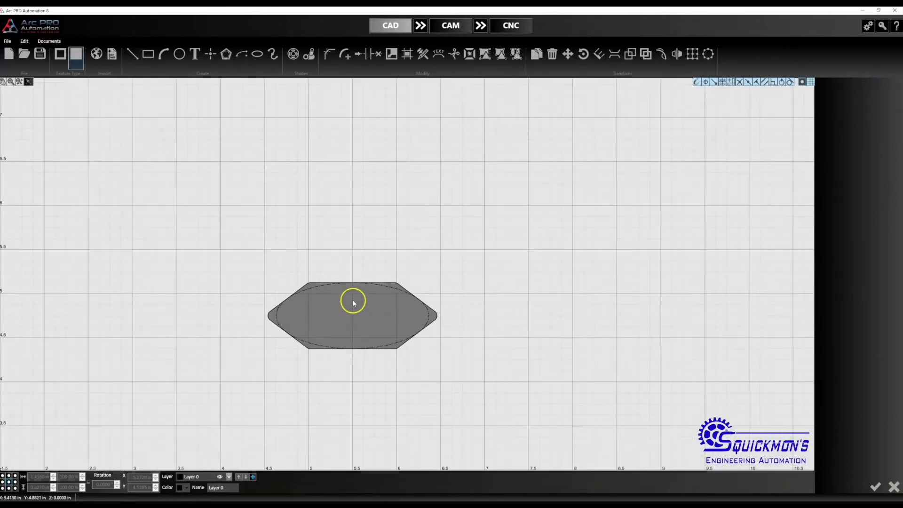
Step: Create a linear pattern of the whole filleted shape with a count of 2, spaced about 1.7 in apart at an angle of about 17°
drag(474, 252, 231, 371)
scroll(300, 335, down, 1)
scroll(339, 318, down, 1)
scroll(481, 310, up, 1)
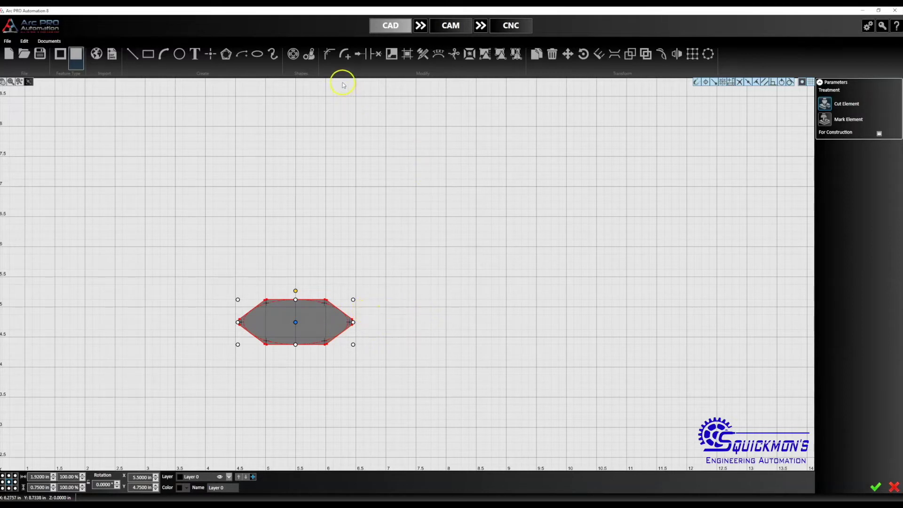
click(693, 56)
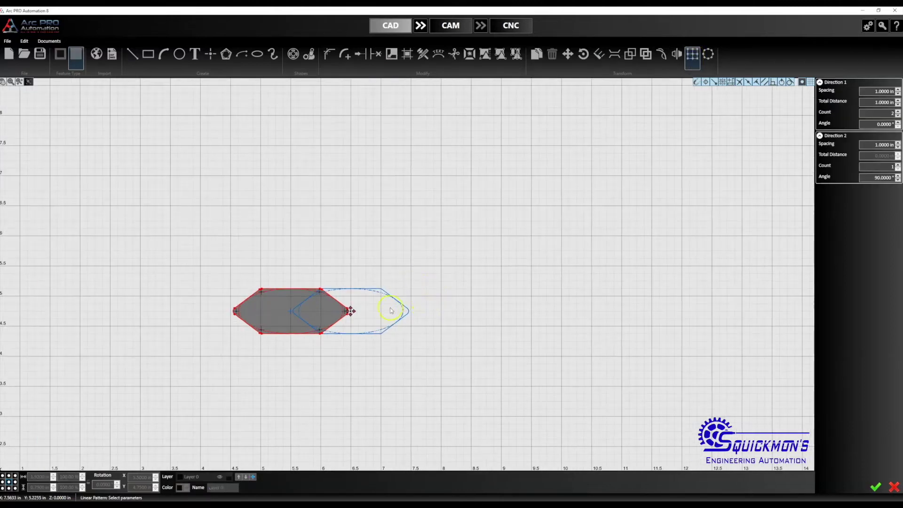
drag(351, 311, 380, 281)
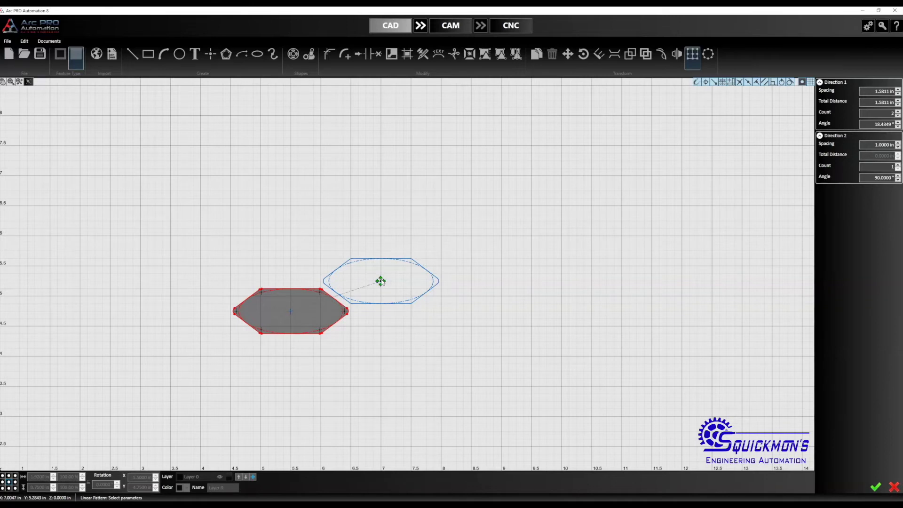
drag(380, 282, 388, 281)
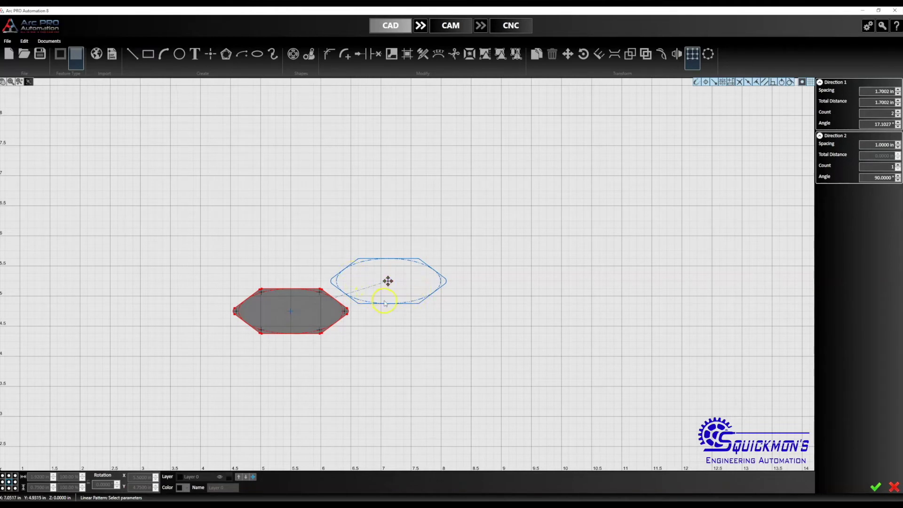
click(876, 487)
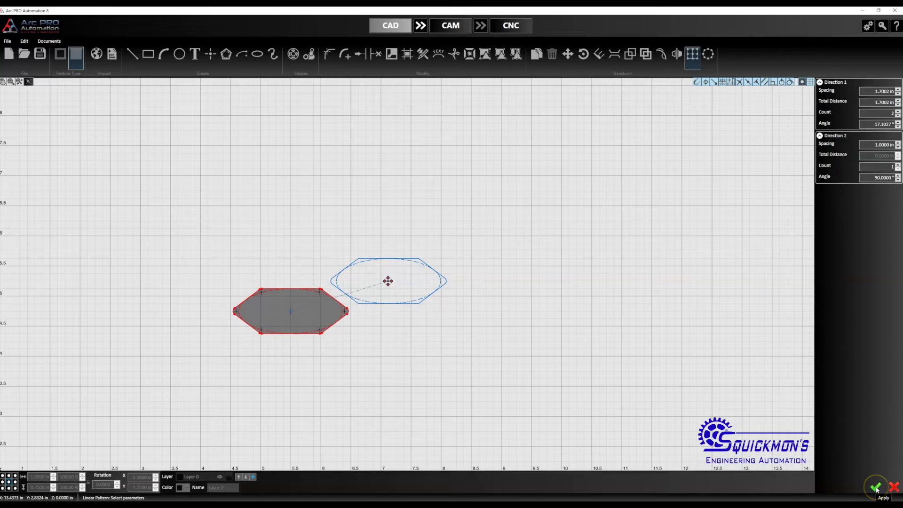
click(592, 337)
scroll(573, 284, down, 6)
scroll(472, 270, up, 7)
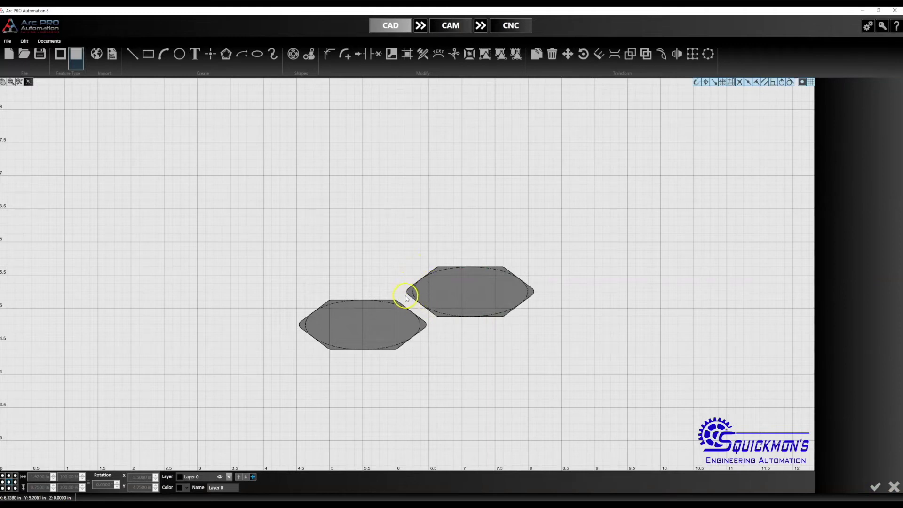
Step: Select both hexagons and start a linear pattern with a Direction 1 count of 2, placing the copies about 1.7 in away at about -8°
scroll(476, 313, down, 1)
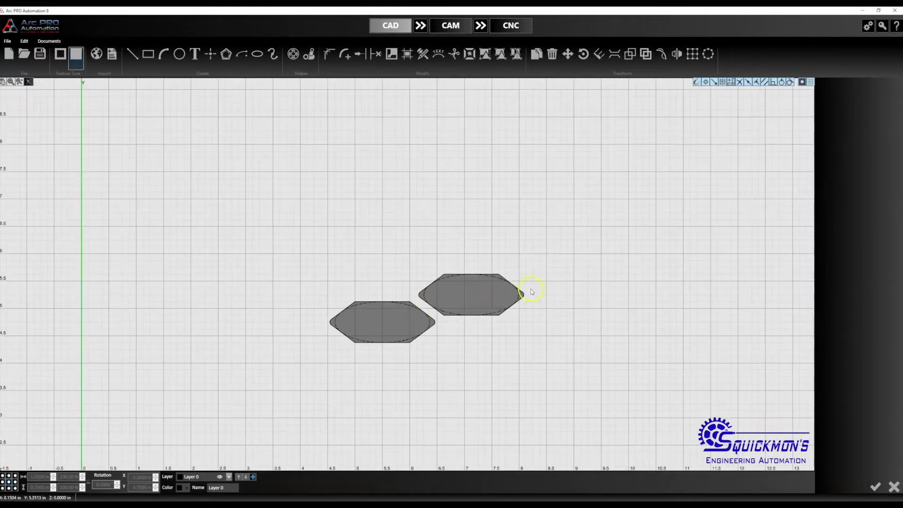
scroll(532, 291, down, 1)
drag(551, 237, 355, 361)
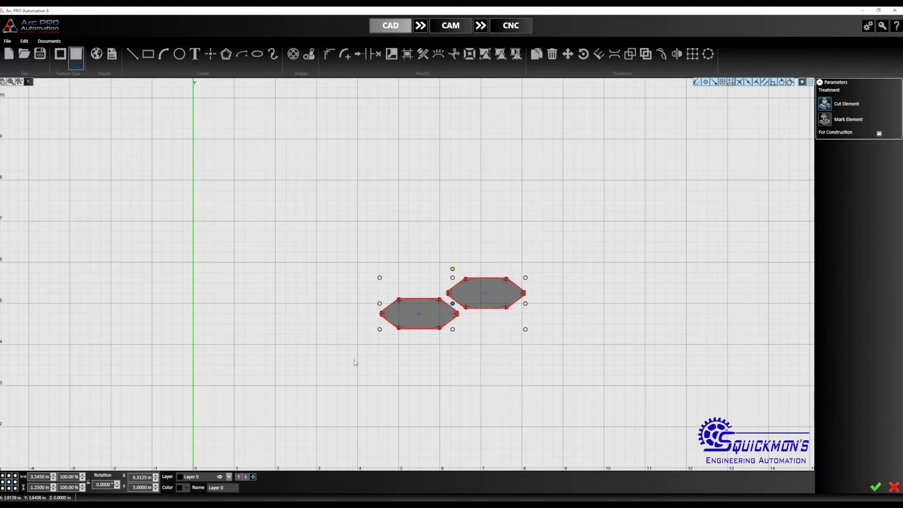
click(692, 53)
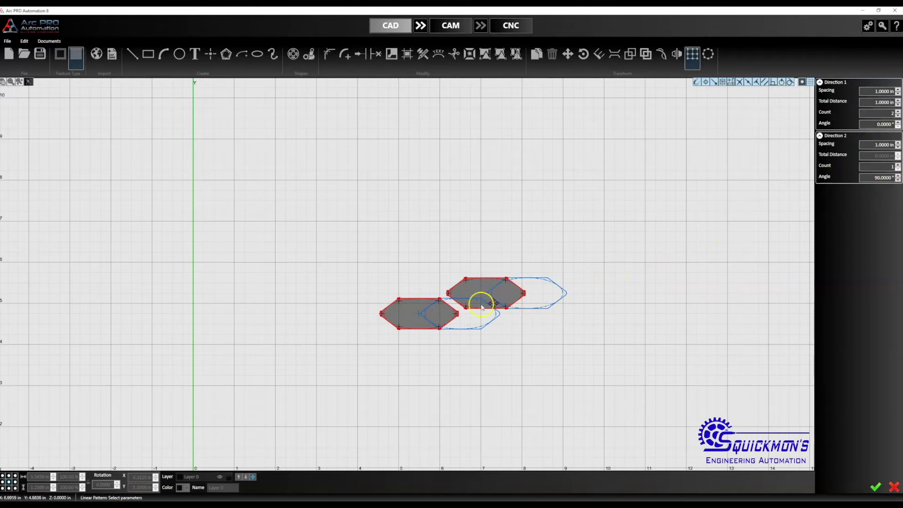
click(512, 305)
click(544, 303)
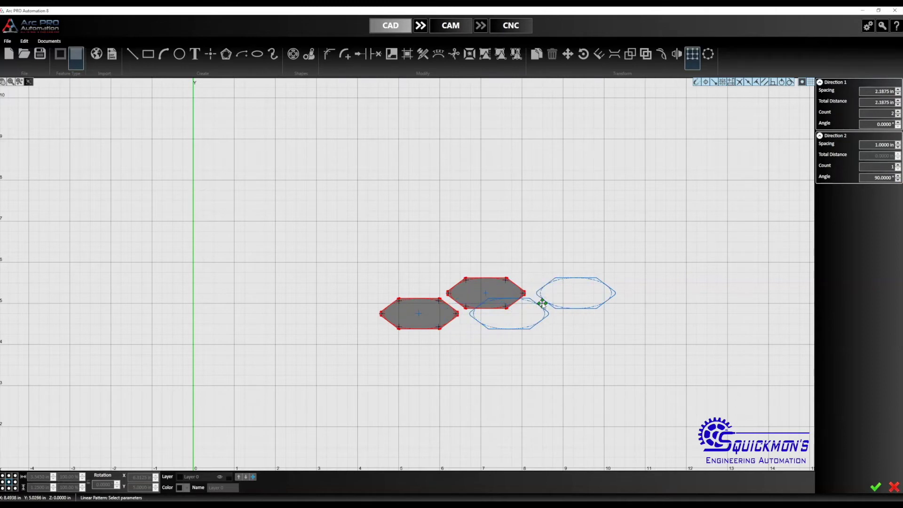
click(523, 314)
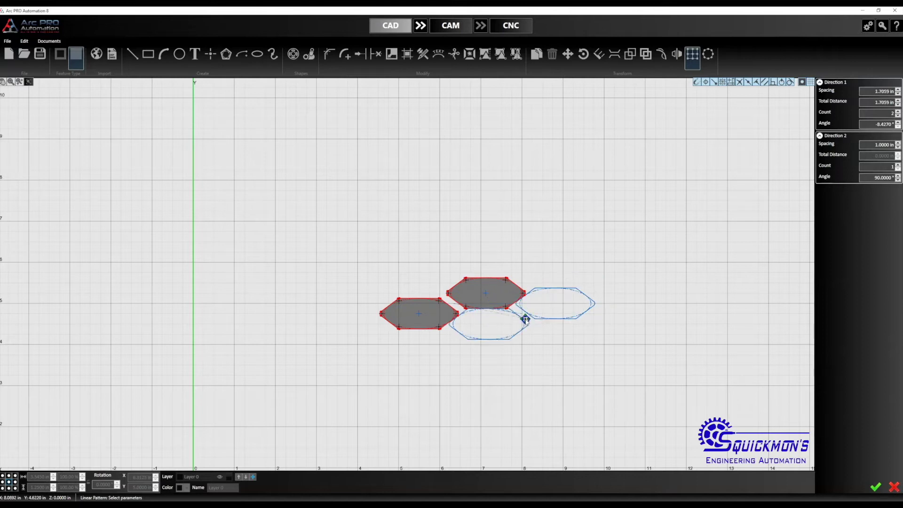
Step: Adjust the Direction 1 copies to a spacing of about 1.7 in at about -17°, keeping even gaps between the hexagons
scroll(523, 324, up, 3)
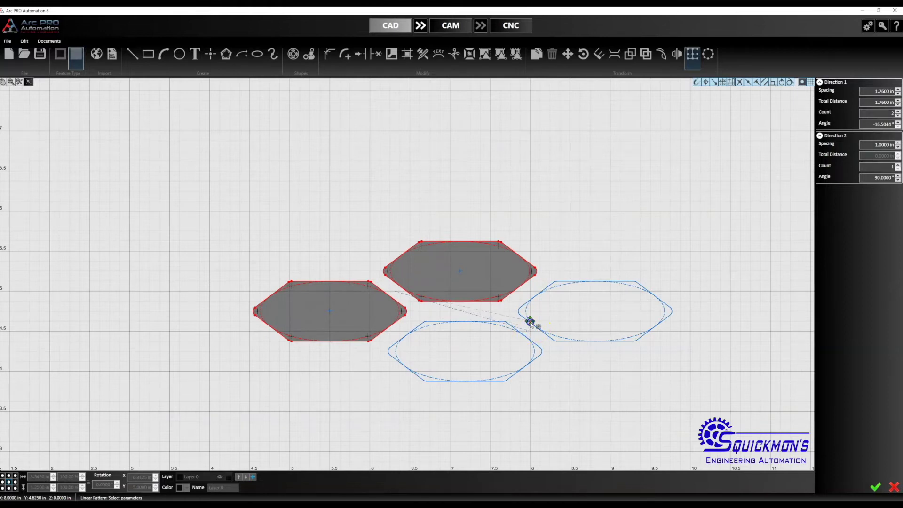
scroll(529, 321, up, 2)
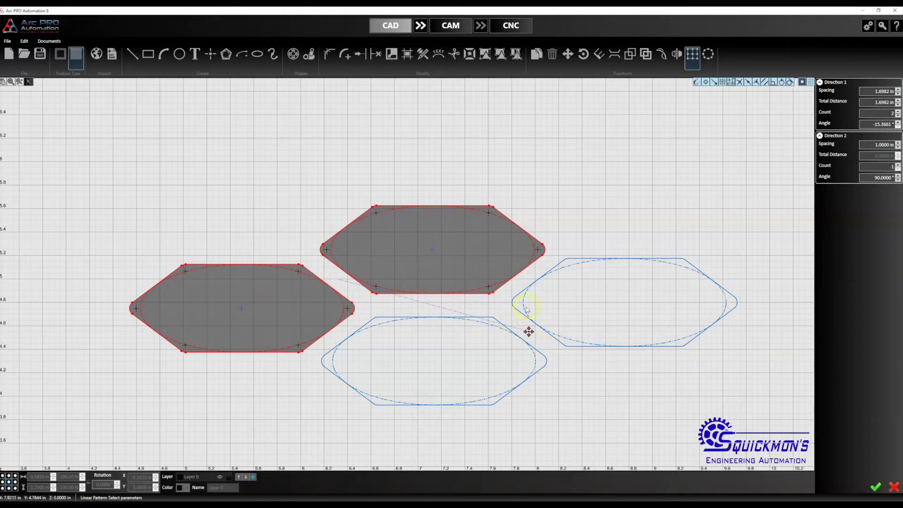
scroll(527, 325, down, 3)
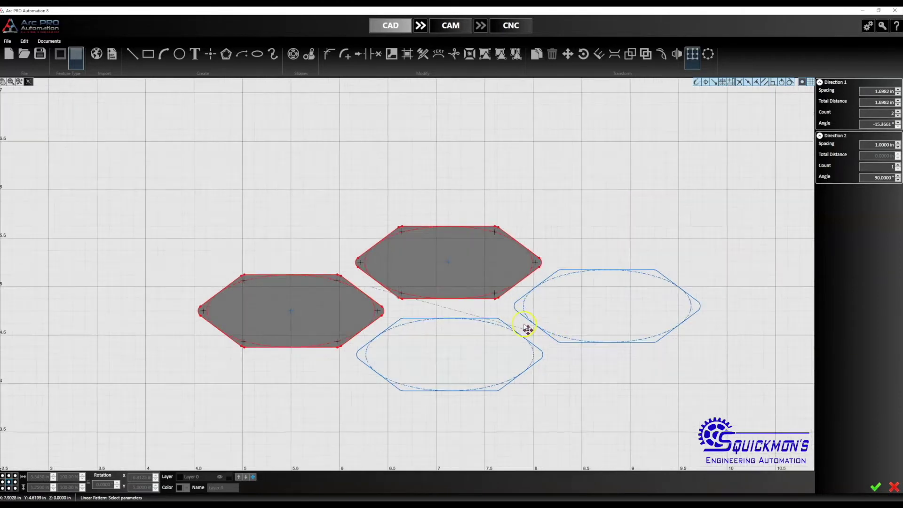
scroll(541, 337, up, 1)
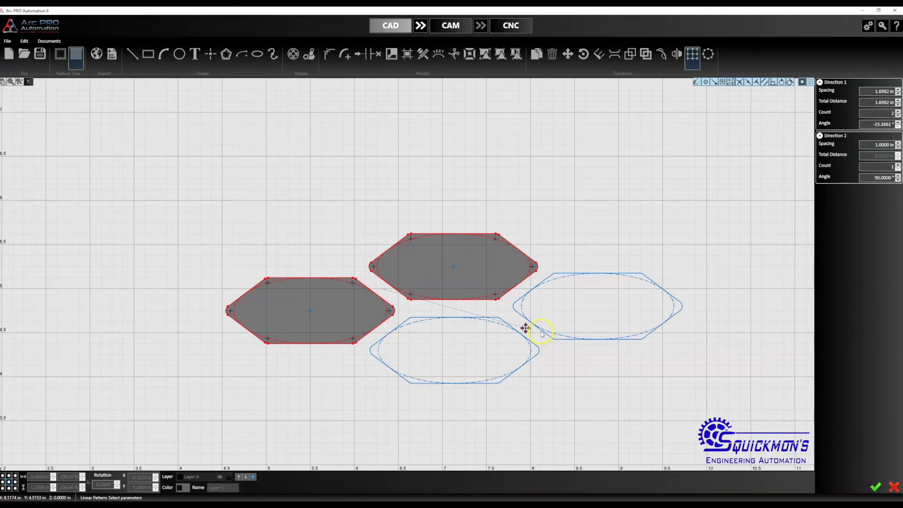
scroll(537, 332, up, 1)
scroll(525, 328, up, 5)
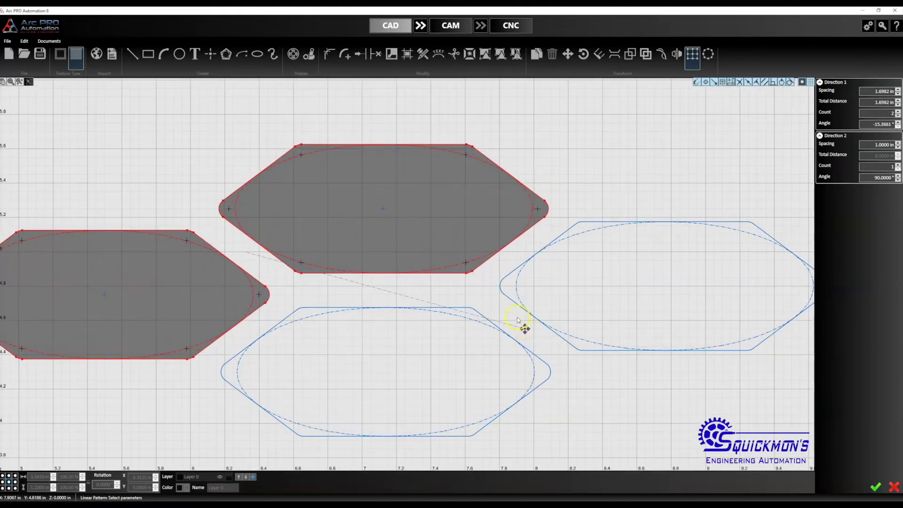
scroll(517, 319, up, 1)
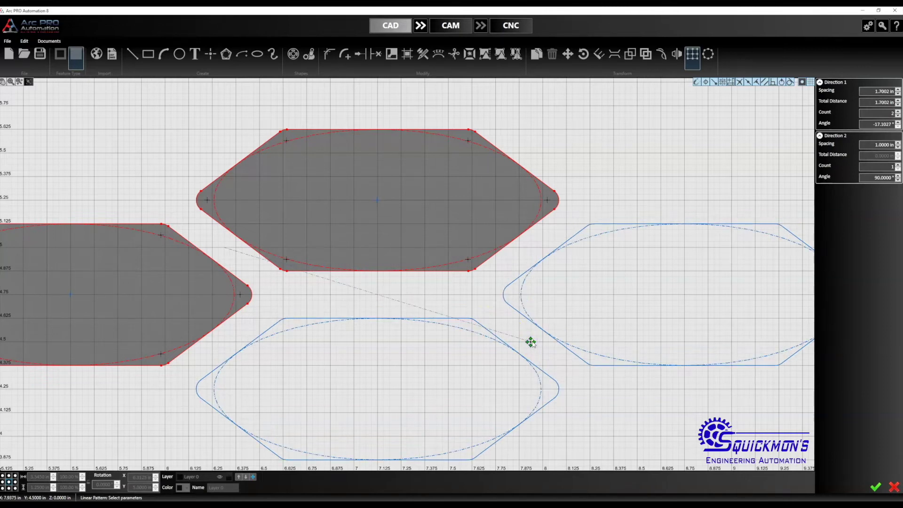
scroll(531, 342, down, 5)
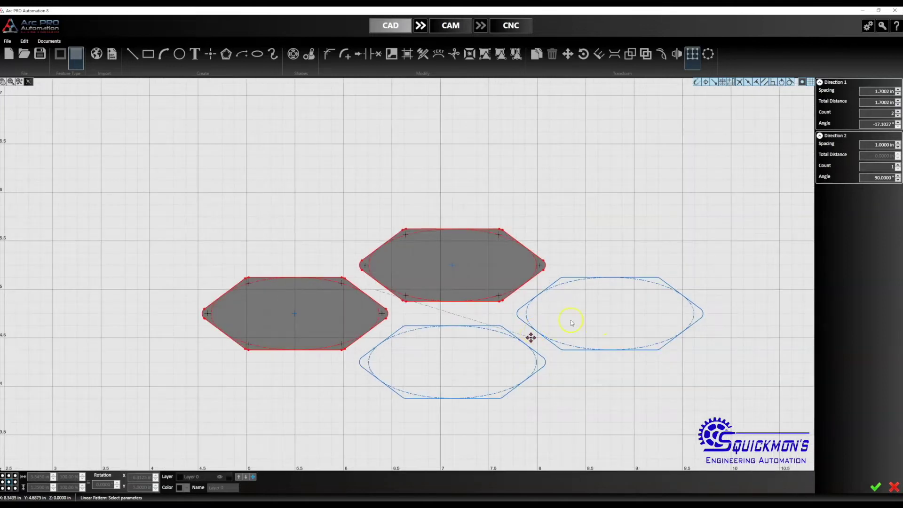
scroll(515, 299, down, 2)
scroll(555, 303, up, 1)
middle_drag(623, 314, 578, 309)
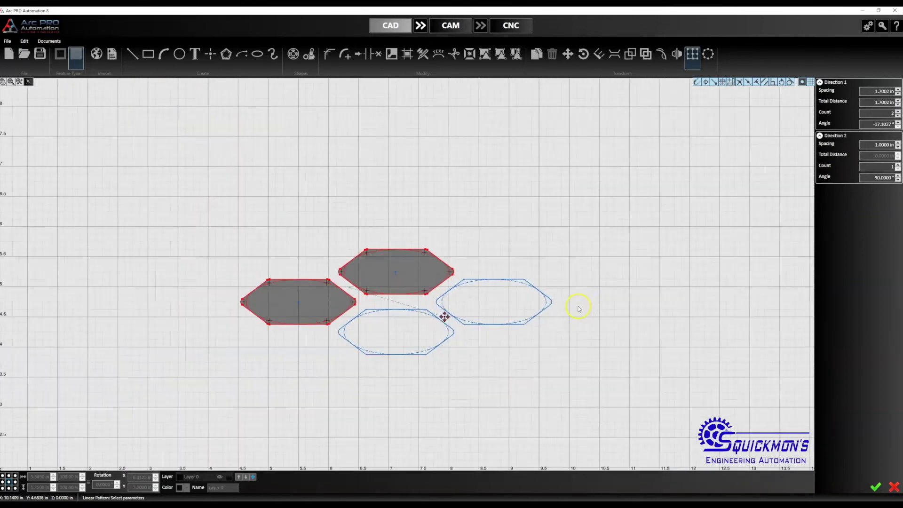
scroll(576, 308, up, 1)
scroll(541, 301, down, 1)
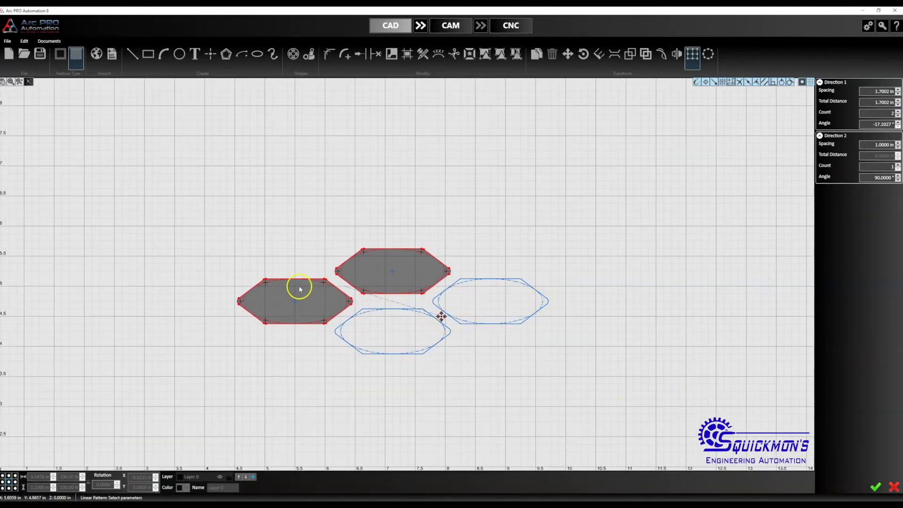
scroll(319, 288, up, 1)
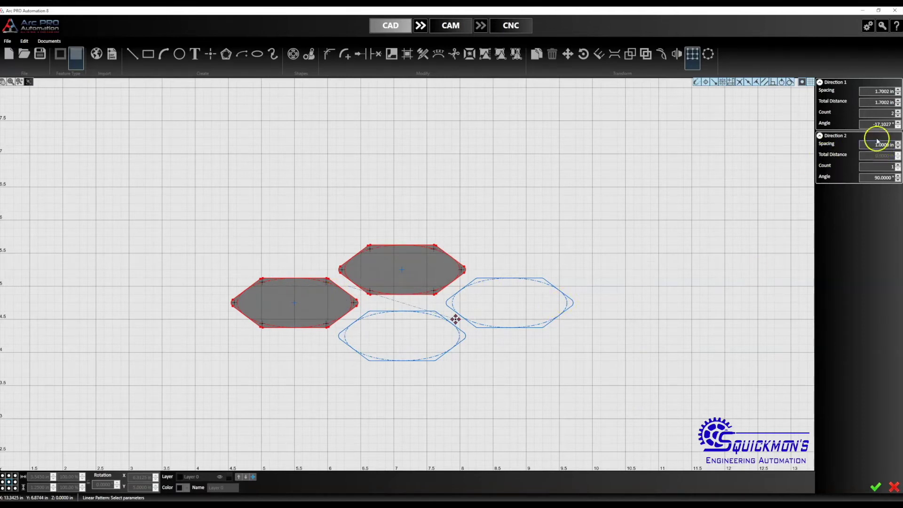
Step: Set the Direction 1 count of the linear pattern to 5
double_click(894, 114)
click(873, 260)
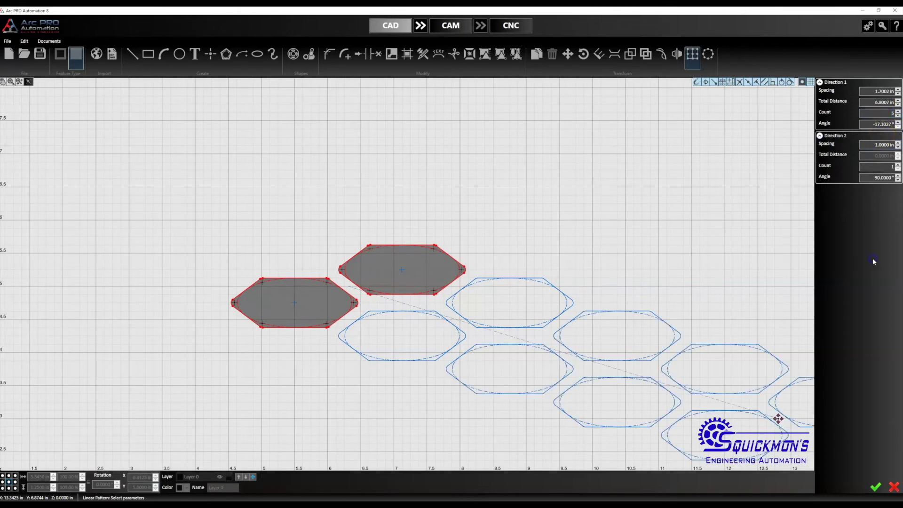
scroll(574, 274, down, 5)
scroll(581, 272, down, 3)
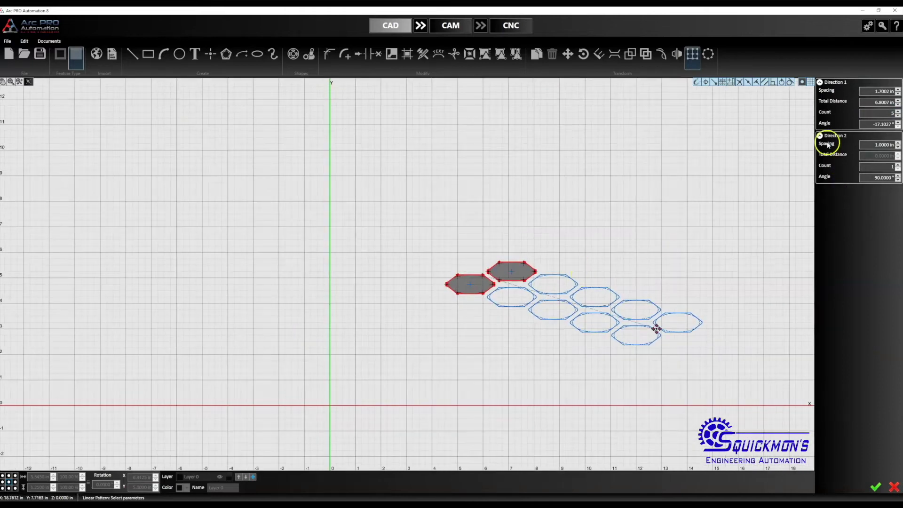
scroll(689, 243, up, 2)
scroll(586, 252, up, 1)
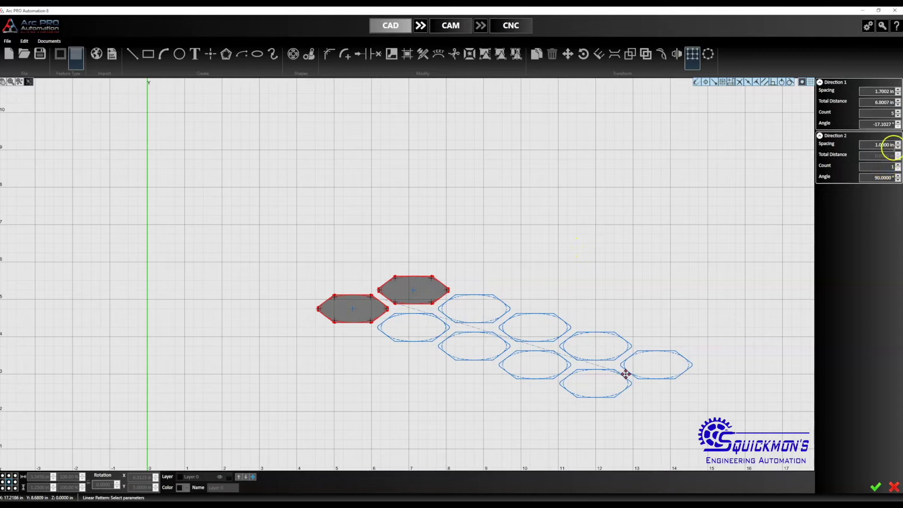
Step: Set the Direction 2 count to 5 and check the previewed hexagon grid
double_click(889, 168)
text(5)
key(Return)
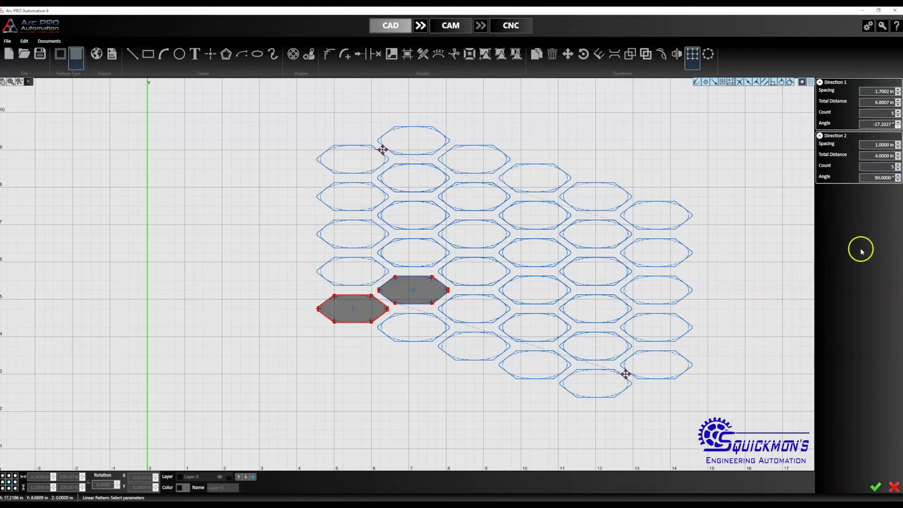
scroll(747, 291, down, 7)
scroll(630, 259, down, 1)
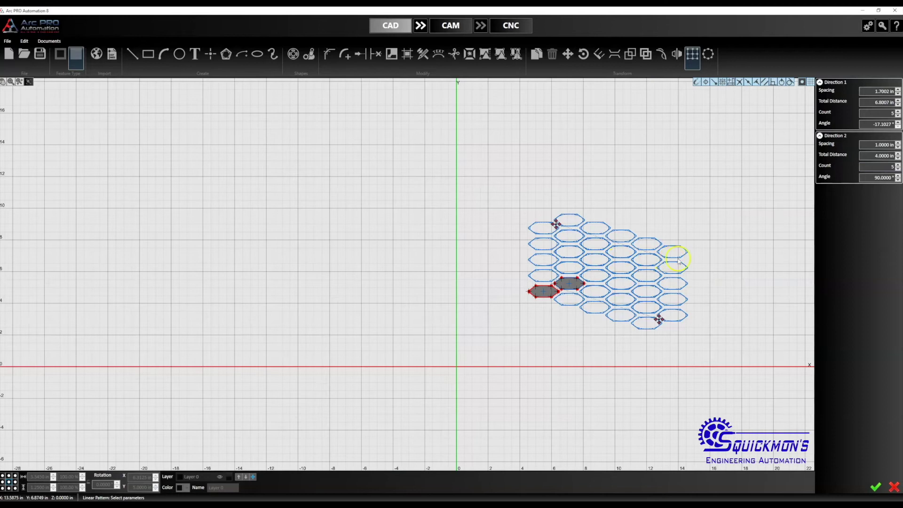
scroll(677, 256, up, 5)
scroll(602, 258, down, 4)
scroll(620, 262, up, 1)
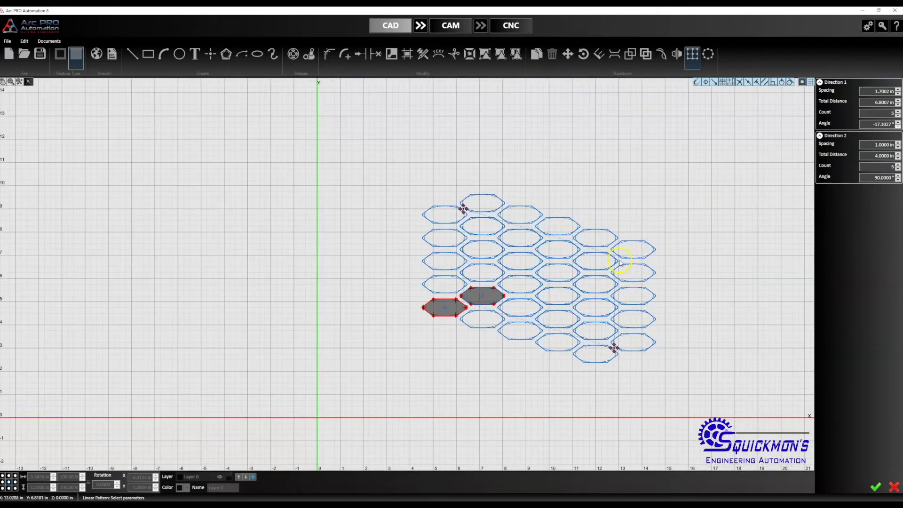
scroll(621, 261, down, 2)
scroll(615, 240, up, 2)
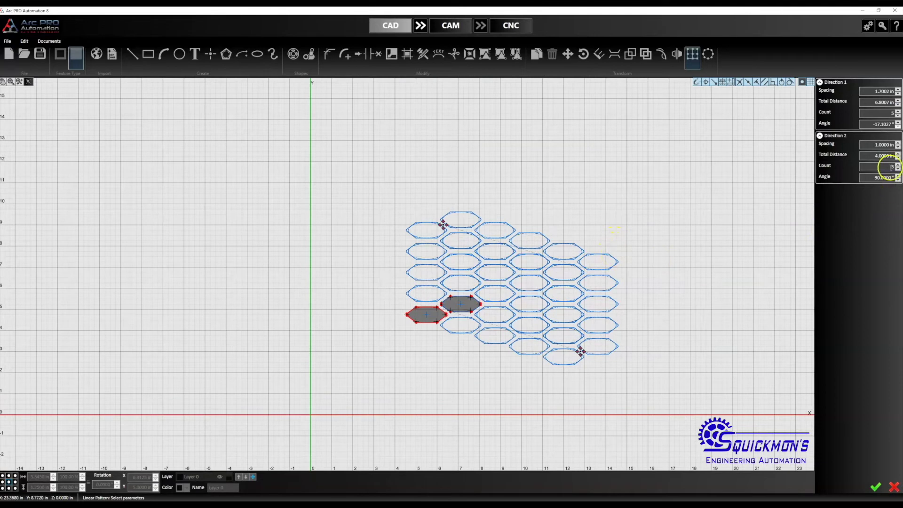
scroll(496, 296, down, 3)
scroll(601, 281, up, 2)
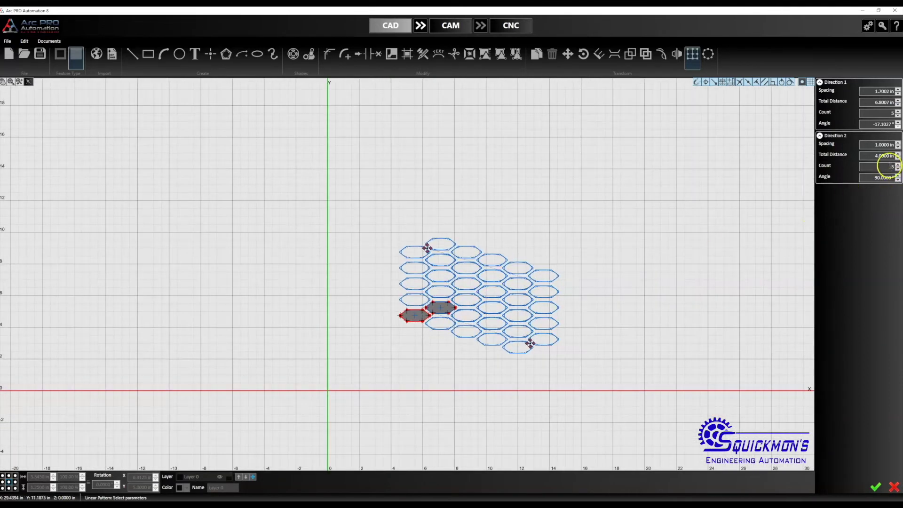
Step: Raise the Direction 1 count to 20 and inspect the extended pattern preview
click(898, 114)
scroll(576, 280, down, 2)
scroll(568, 252, down, 1)
scroll(567, 252, down, 3)
scroll(668, 258, up, 2)
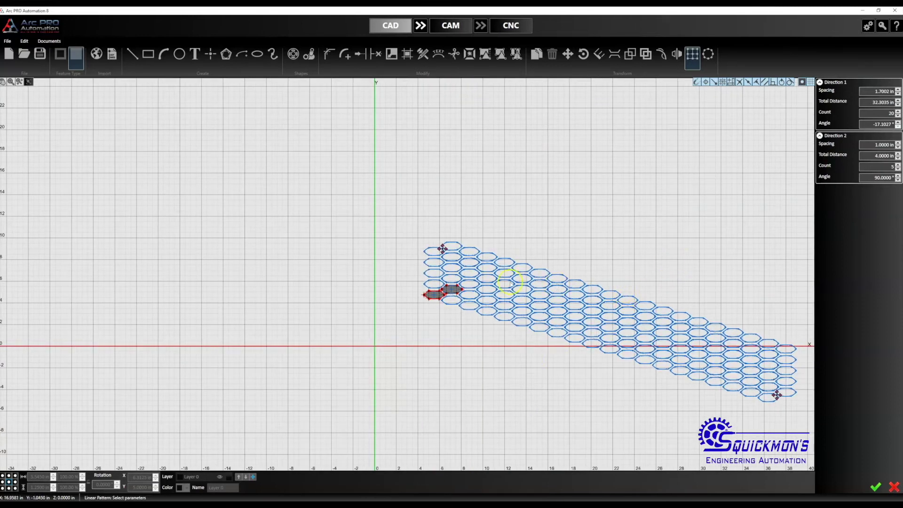
scroll(473, 282, up, 2)
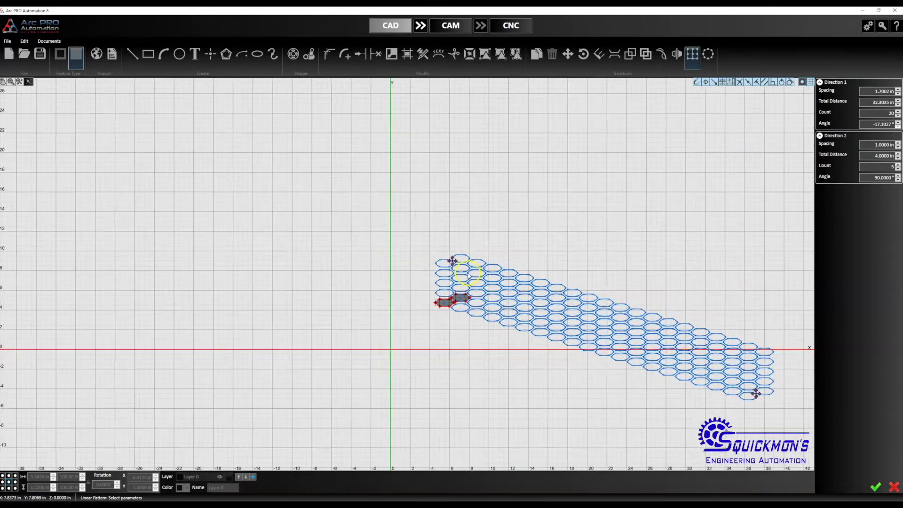
scroll(473, 283, up, 2)
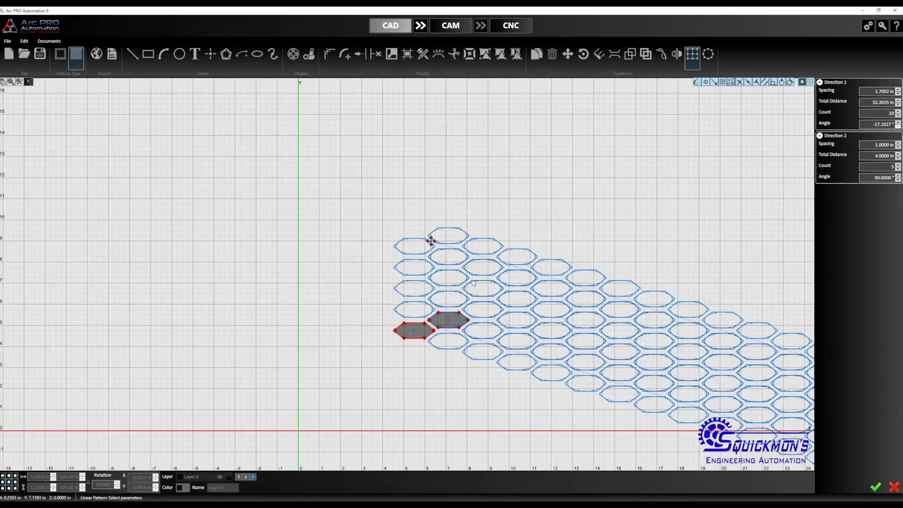
scroll(548, 322, down, 2)
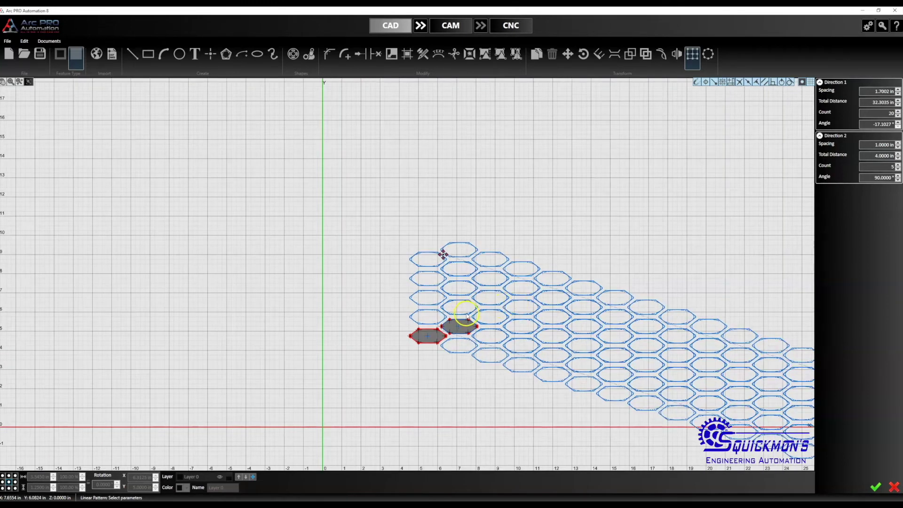
scroll(467, 315, up, 2)
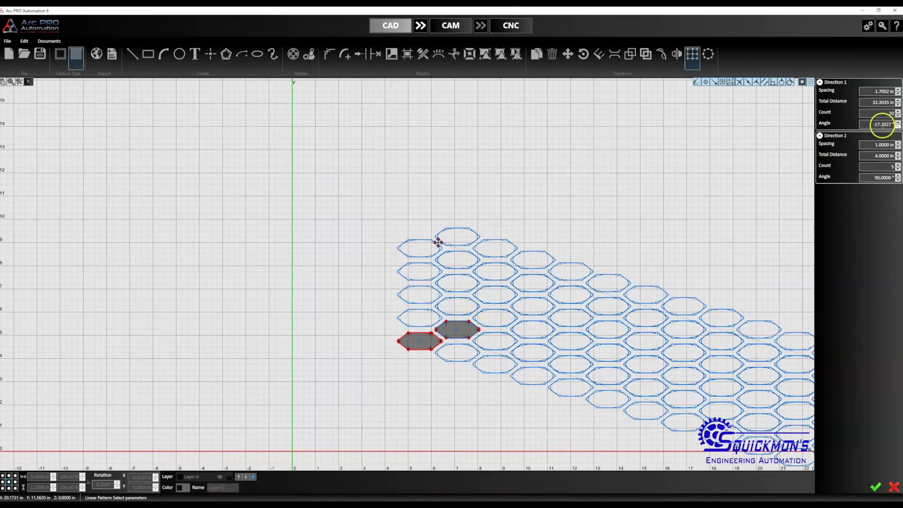
Step: Reduce the Direction 1 count to 1 so the two hexagons repeat only along Direction 2
double_click(891, 114)
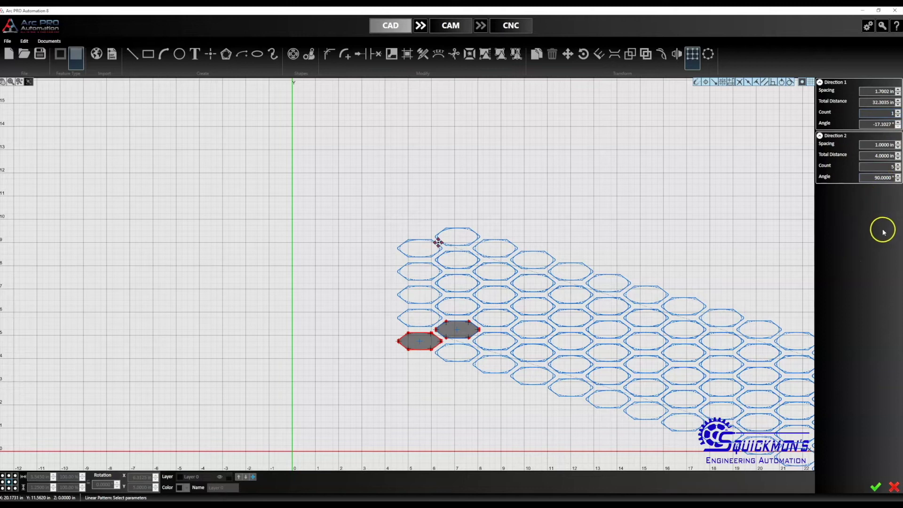
text(1)
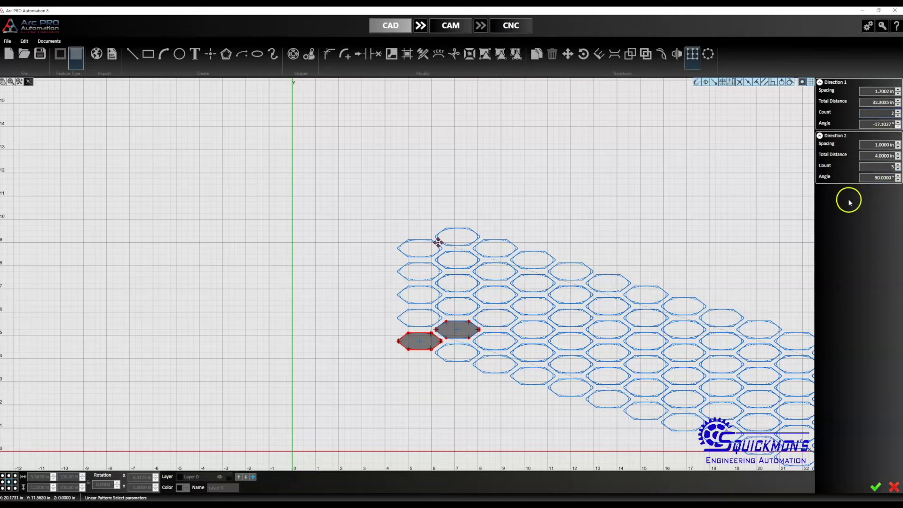
click(867, 125)
click(890, 115)
text(1)
click(888, 166)
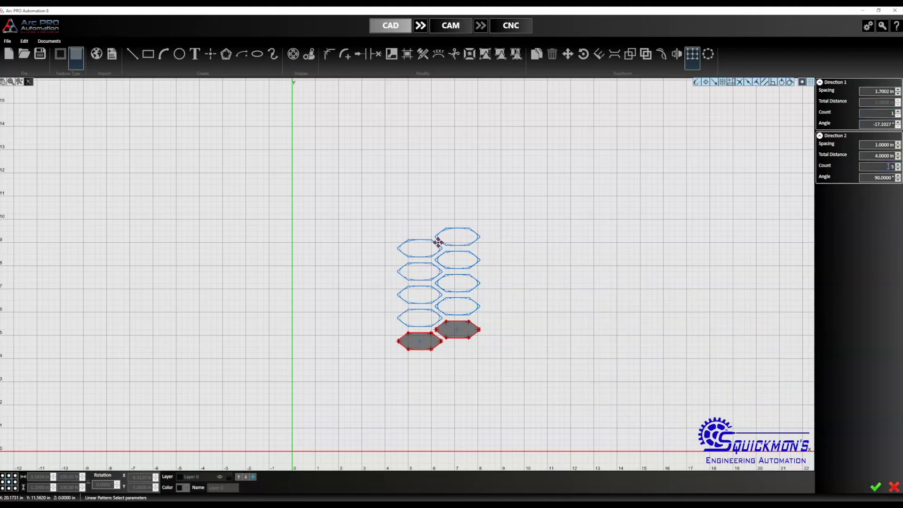
Step: Set the Direction 2 count to 10 to stack the hexagon pair upward, and check the preview
scroll(478, 249, up, 2)
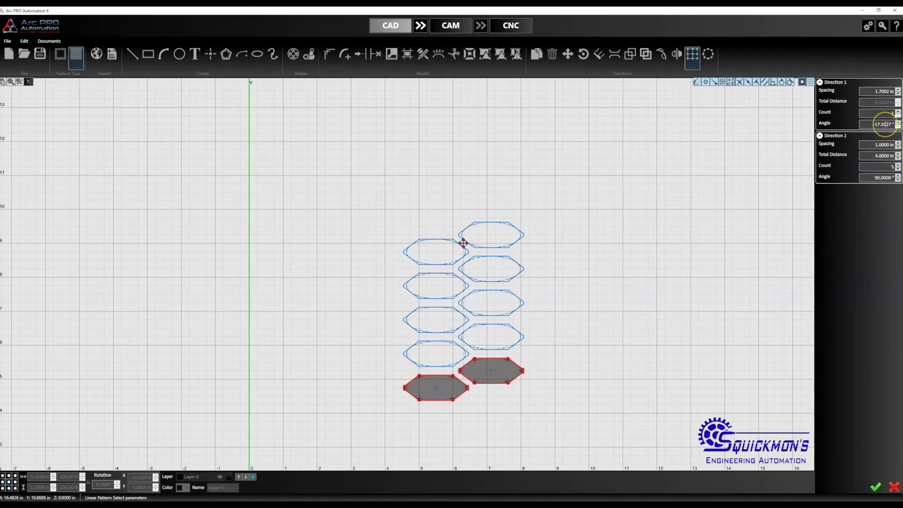
double_click(889, 167)
text(10)
click(885, 229)
scroll(522, 282, down, 3)
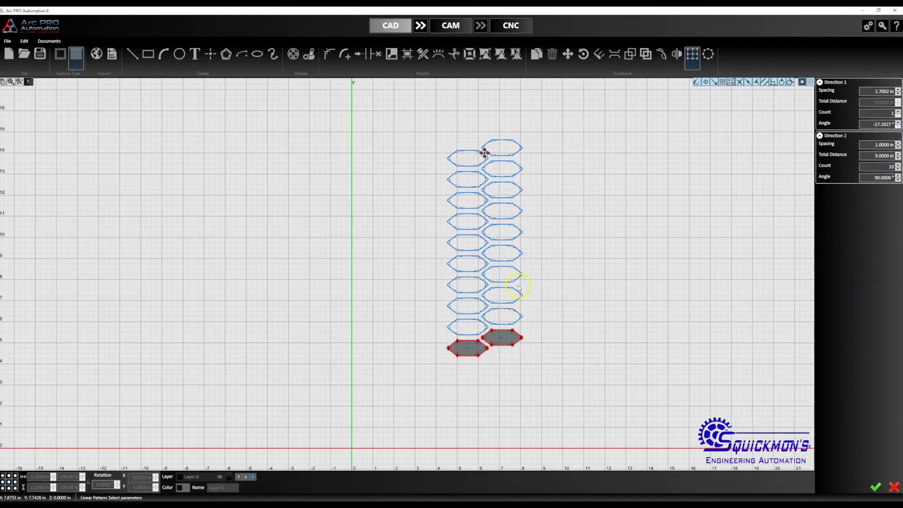
scroll(517, 287, down, 2)
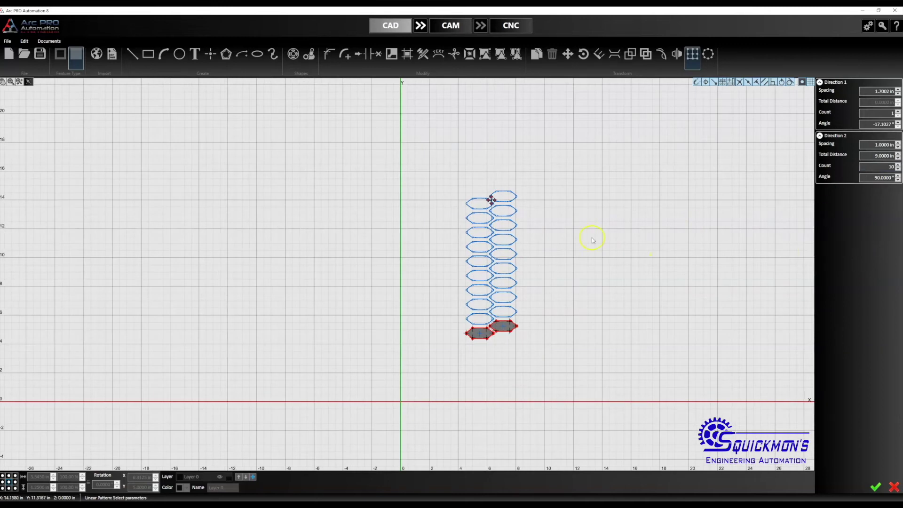
scroll(541, 226, down, 3)
scroll(525, 225, up, 4)
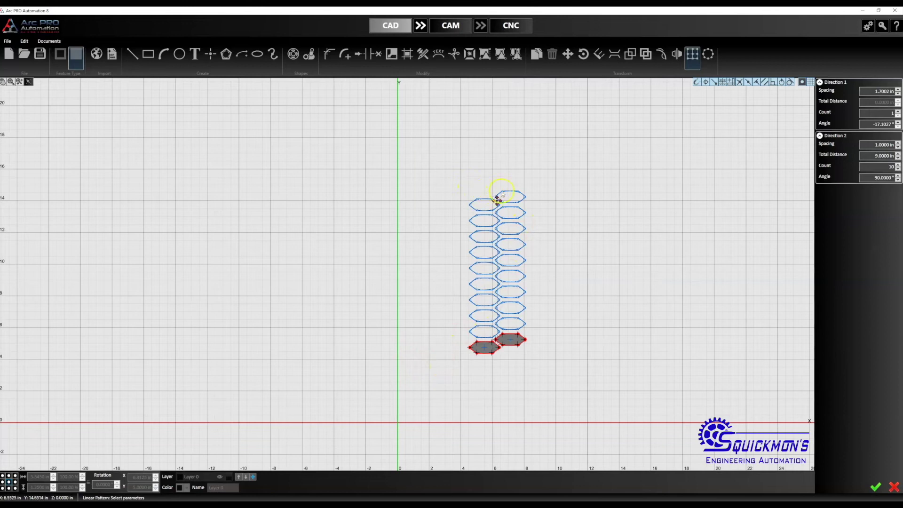
Step: Apply the linear pattern that stacks the hexagon pair into two columns
click(878, 486)
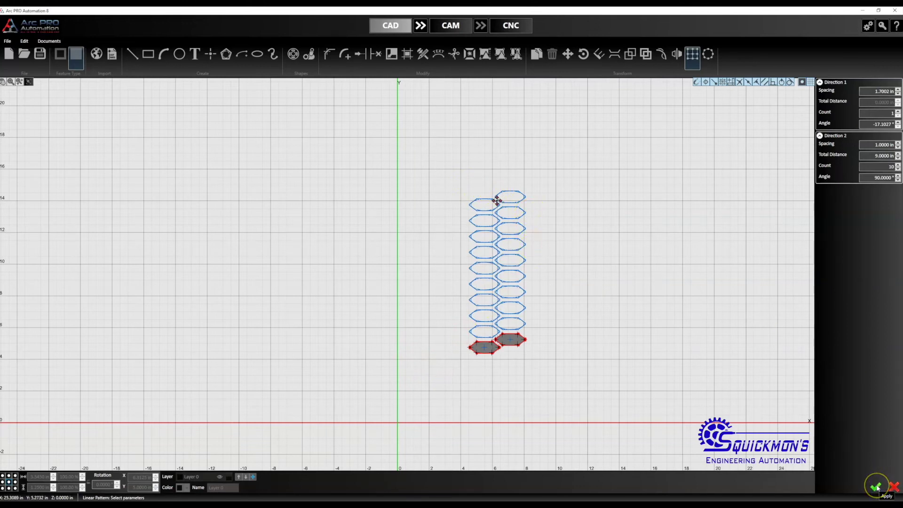
scroll(583, 309, down, 2)
scroll(565, 268, up, 1)
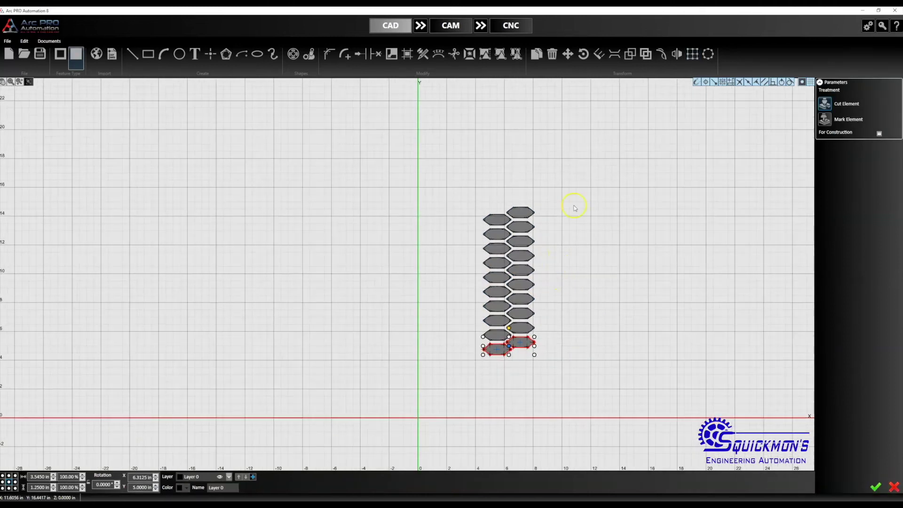
Step: Start a linear pattern of both complete hexagon columns with Direction 1 spacing of 3.1875 in at 0°, so the copies interlock with the originals
drag(586, 176, 445, 397)
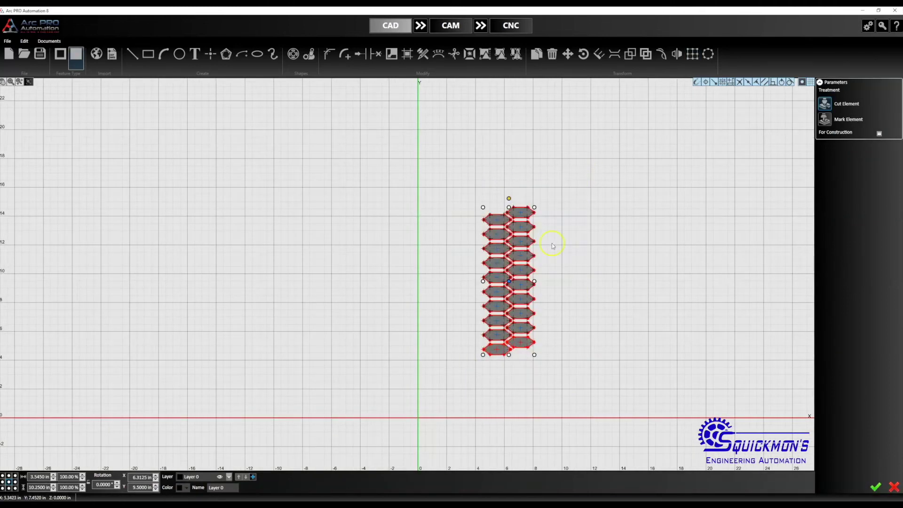
click(692, 54)
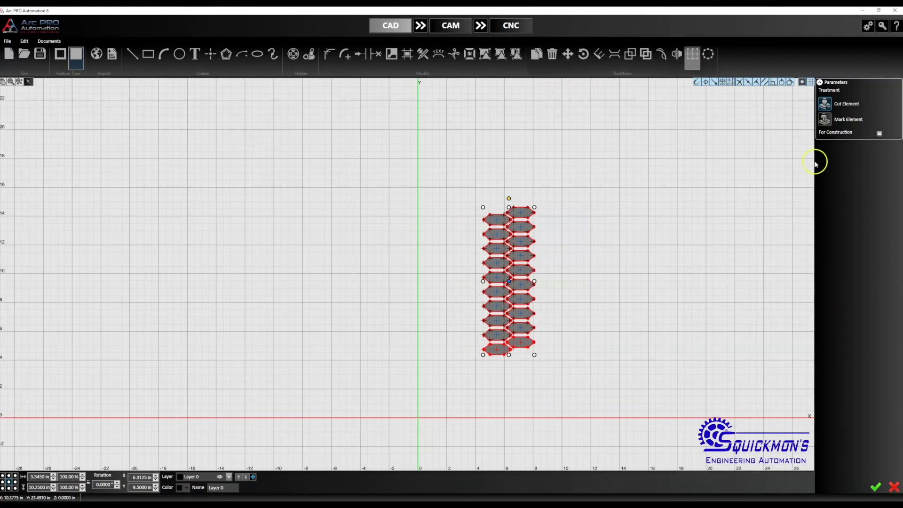
scroll(530, 336, up, 2)
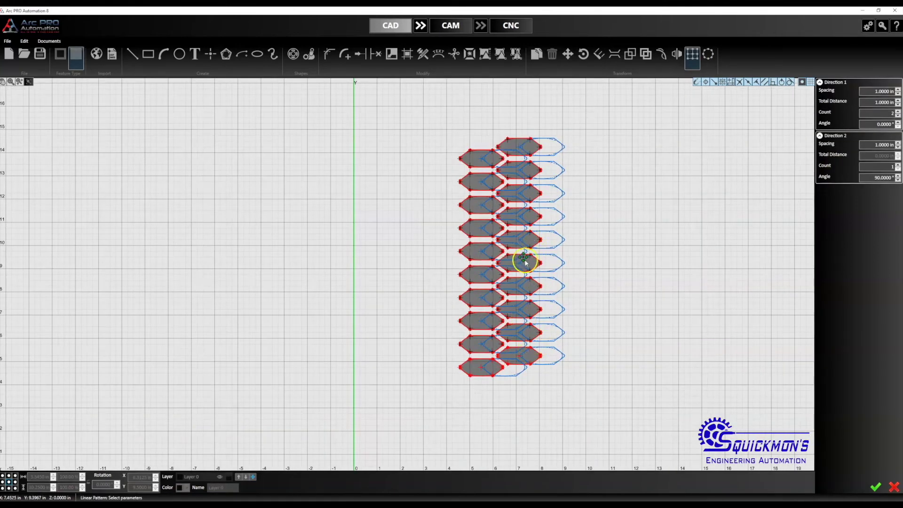
drag(540, 256, 540, 257)
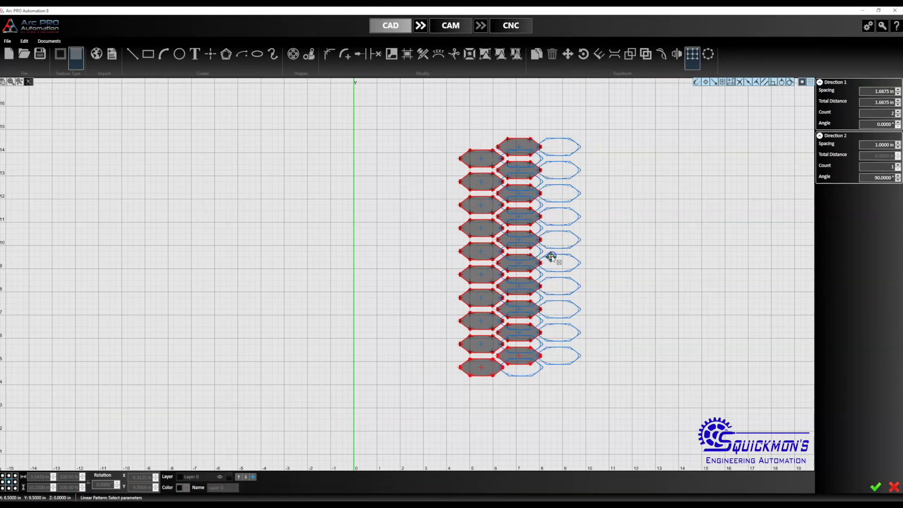
click(552, 257)
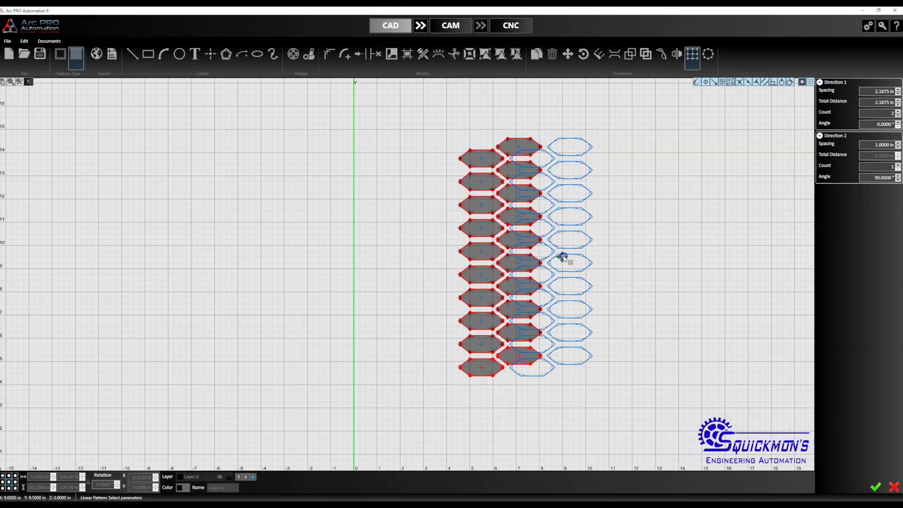
click(562, 257)
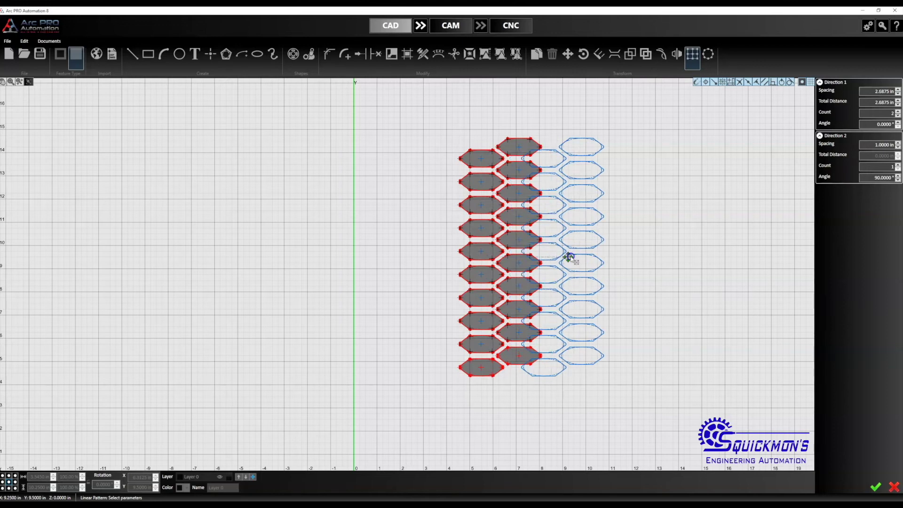
click(574, 257)
scroll(573, 257, up, 4)
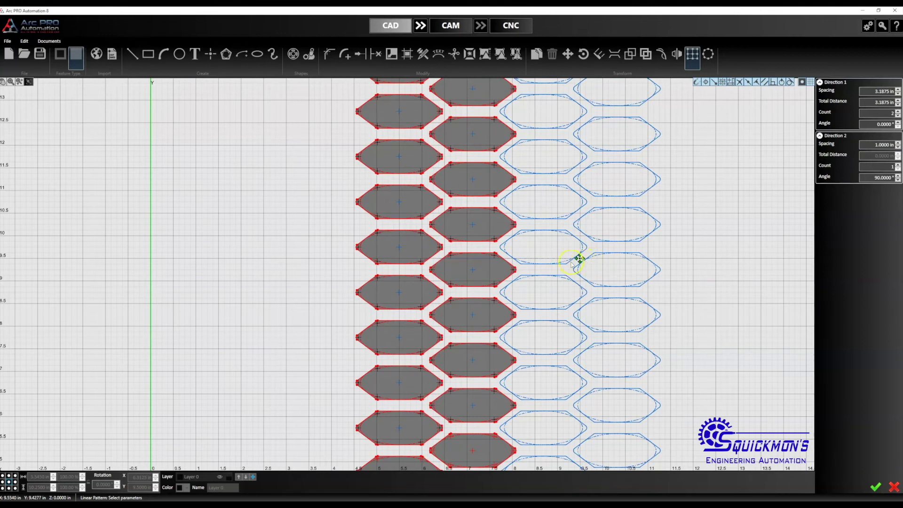
scroll(508, 256, up, 2)
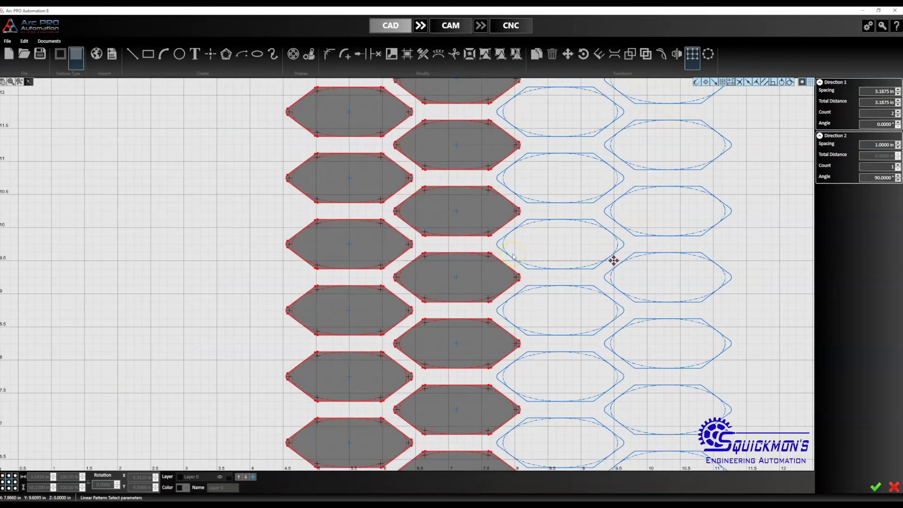
scroll(512, 256, down, 6)
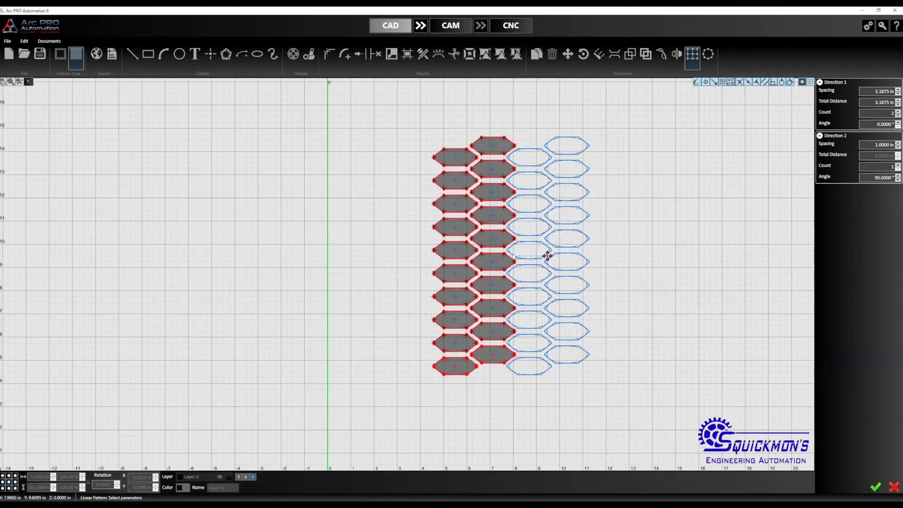
Step: Set the Direction 1 count to 10 and apply the pattern of the two hexagon columns
click(889, 114)
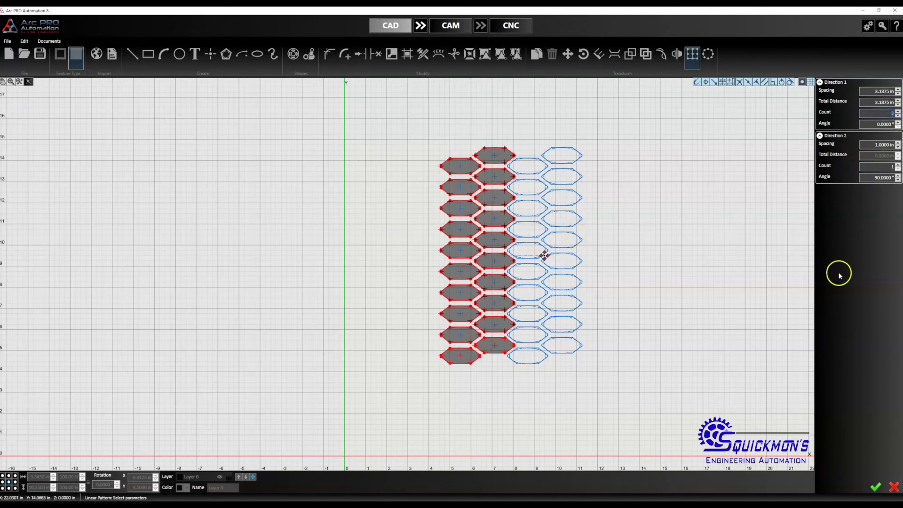
scroll(717, 287, down, 1)
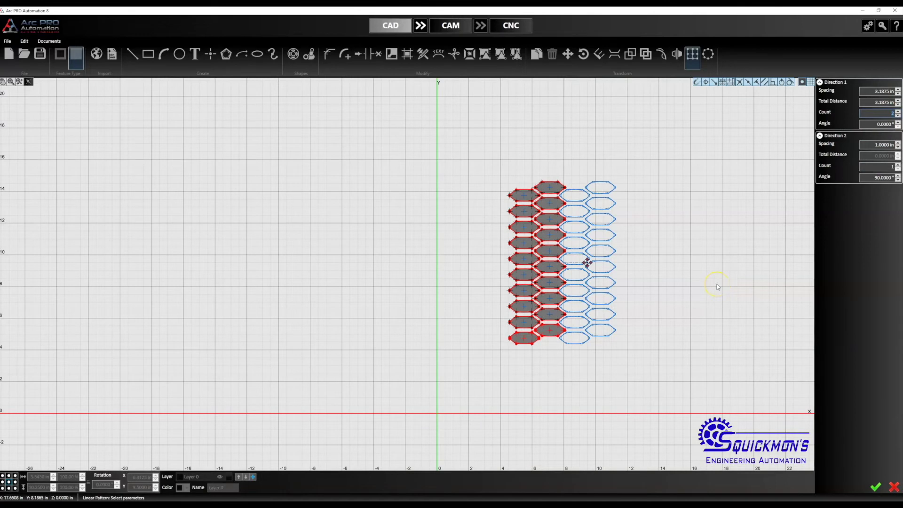
click(870, 290)
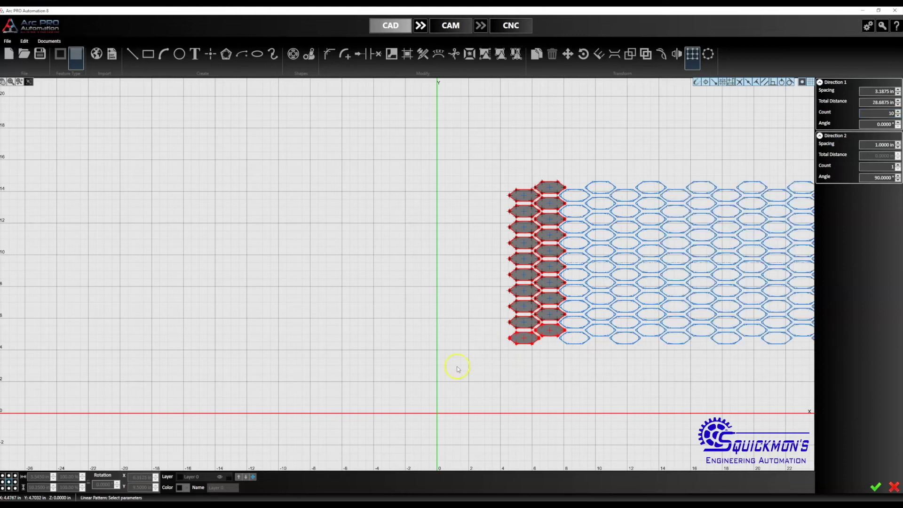
scroll(447, 363, down, 3)
scroll(750, 338, up, 3)
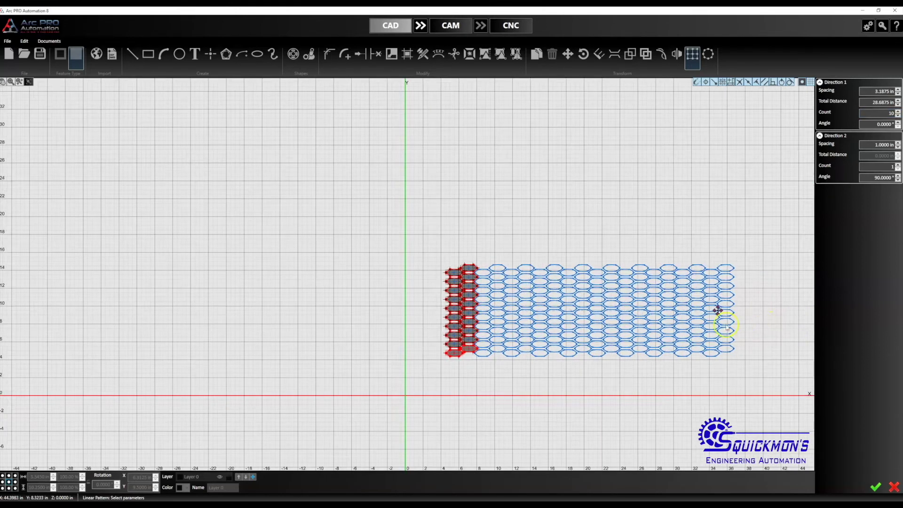
click(876, 491)
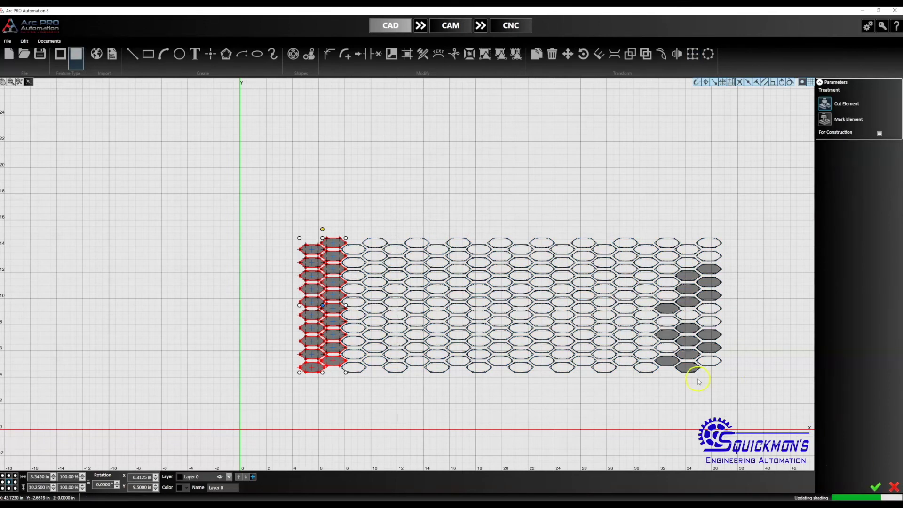
Step: Clear the selection of the two original hexagon columns after checking the completed grid
scroll(656, 355, down, 2)
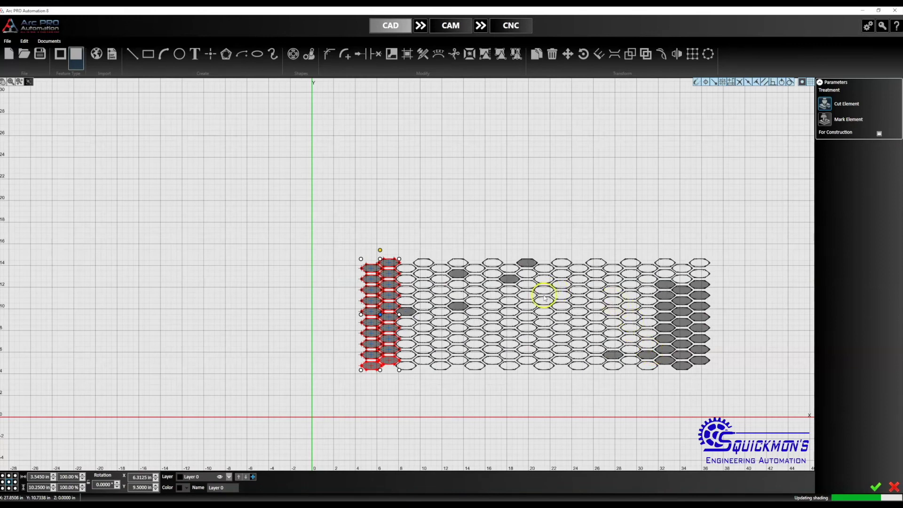
scroll(541, 294, up, 1)
scroll(541, 306, up, 1)
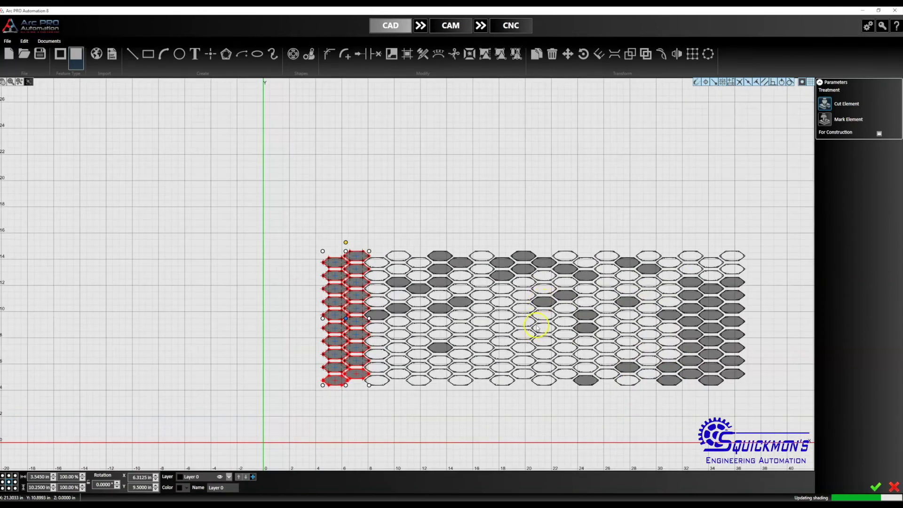
scroll(536, 320, up, 1)
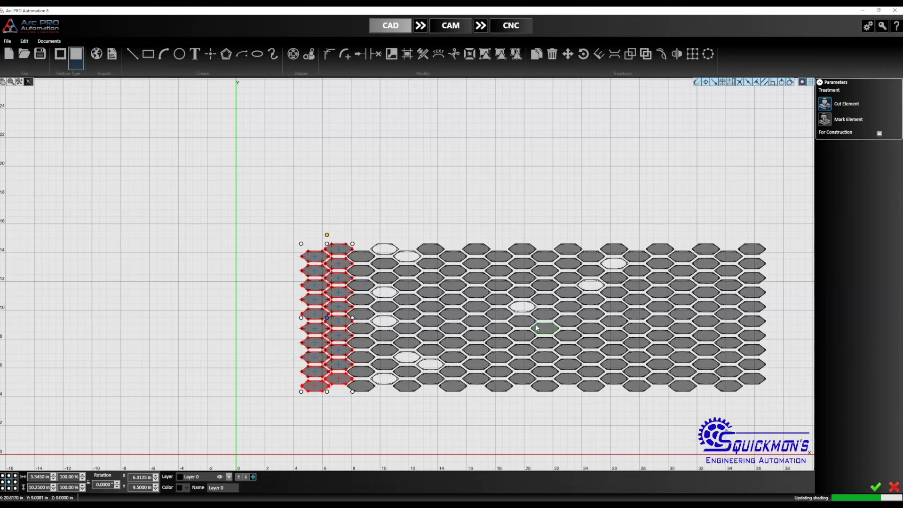
click(537, 329)
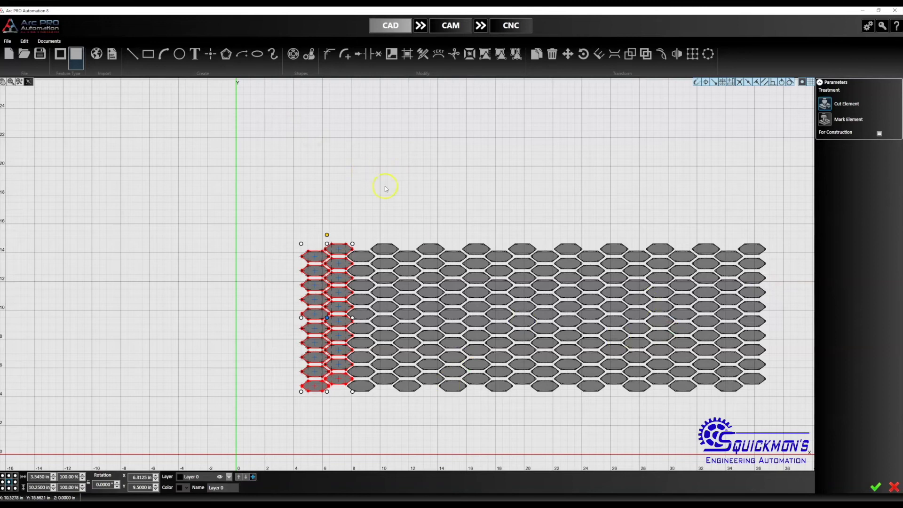
click(555, 189)
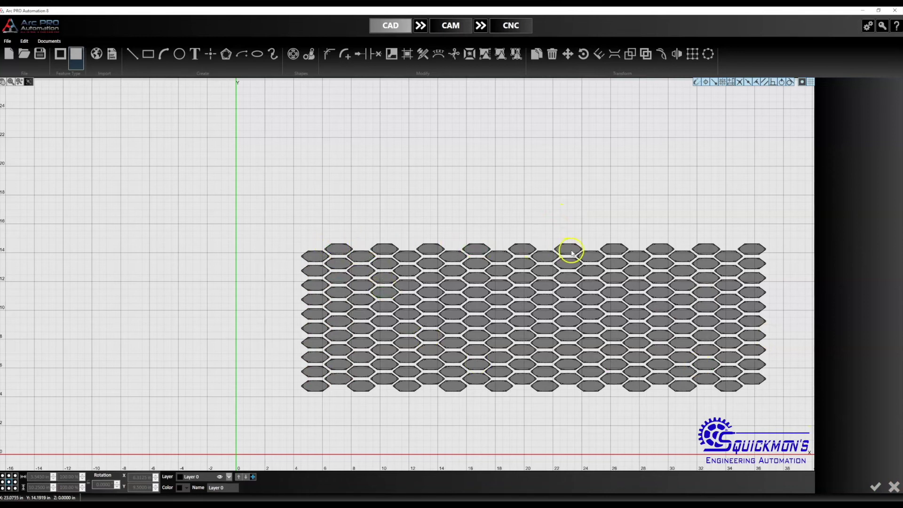
Step: Draw a horizontal line through the centers of the uppermost hexagons, from X 4.5, Y 14.25 to X 36.7725, Y 14.25 in
click(132, 55)
scroll(318, 249, up, 2)
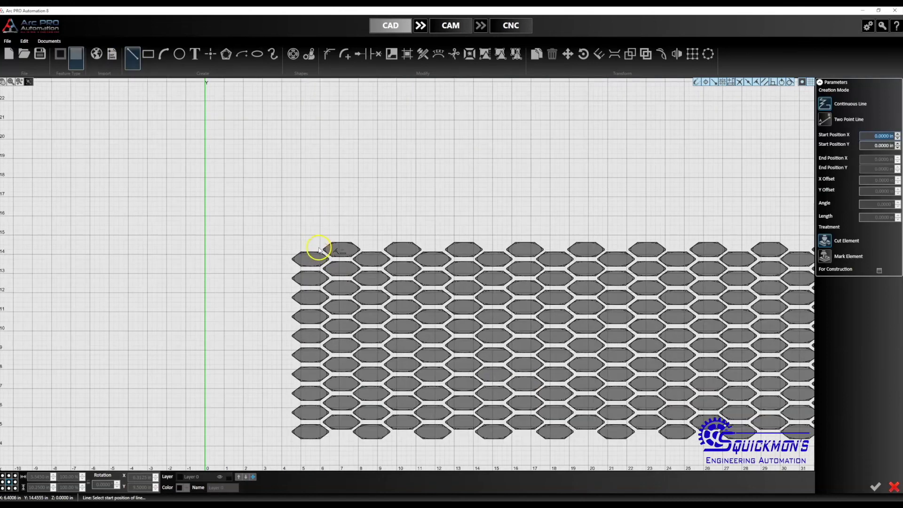
scroll(319, 249, up, 6)
click(277, 237)
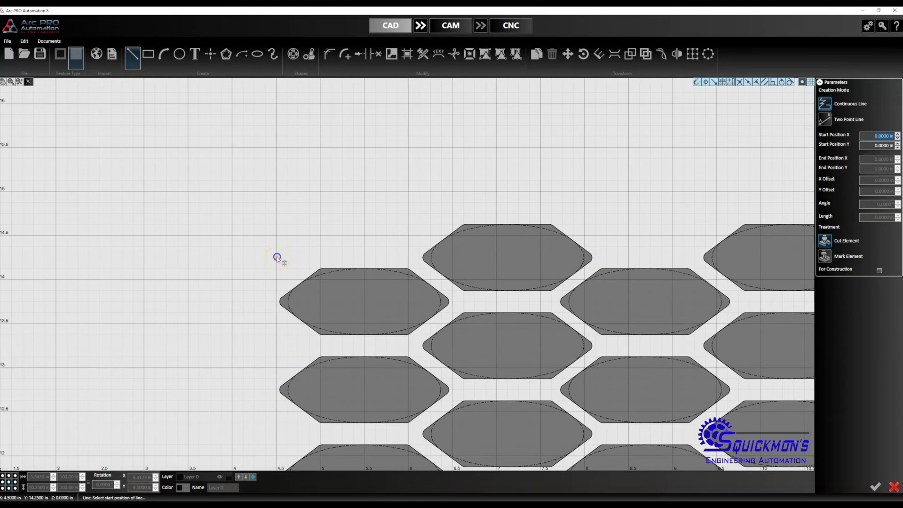
click(277, 258)
scroll(282, 256, down, 5)
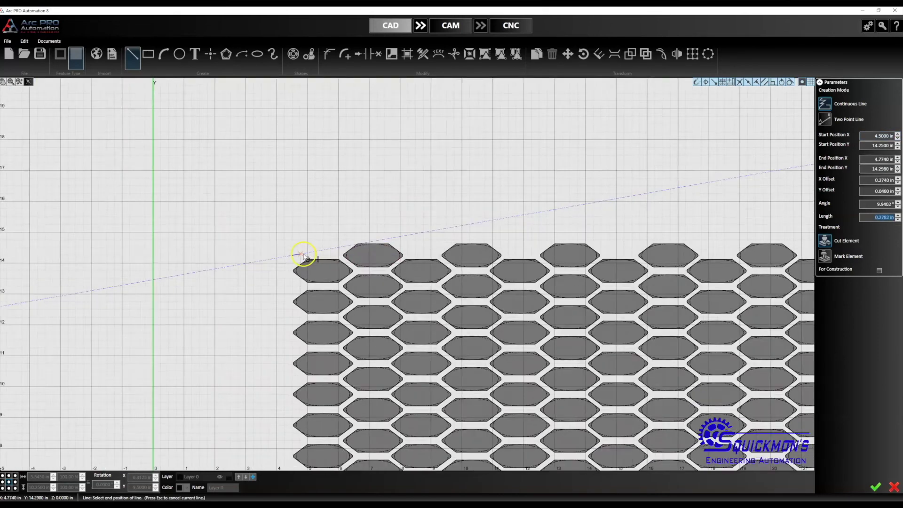
scroll(303, 256, down, 5)
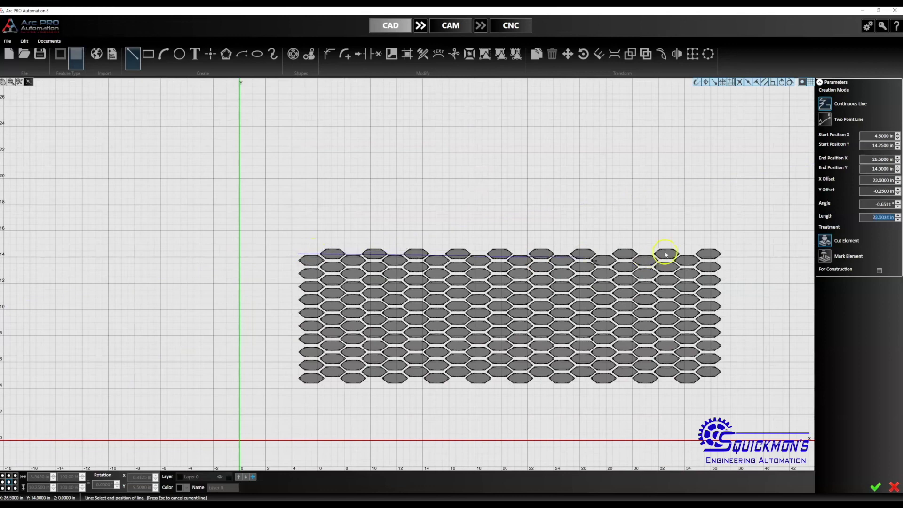
scroll(717, 254, up, 5)
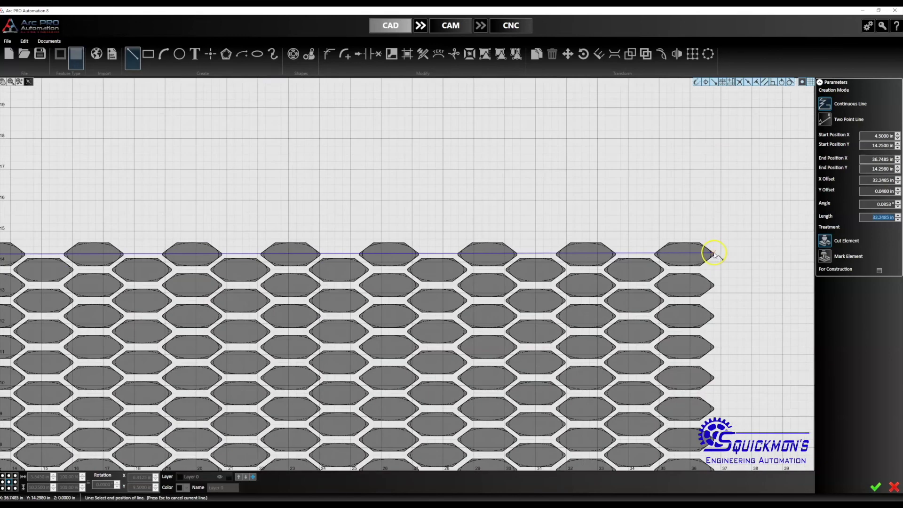
scroll(714, 255, up, 8)
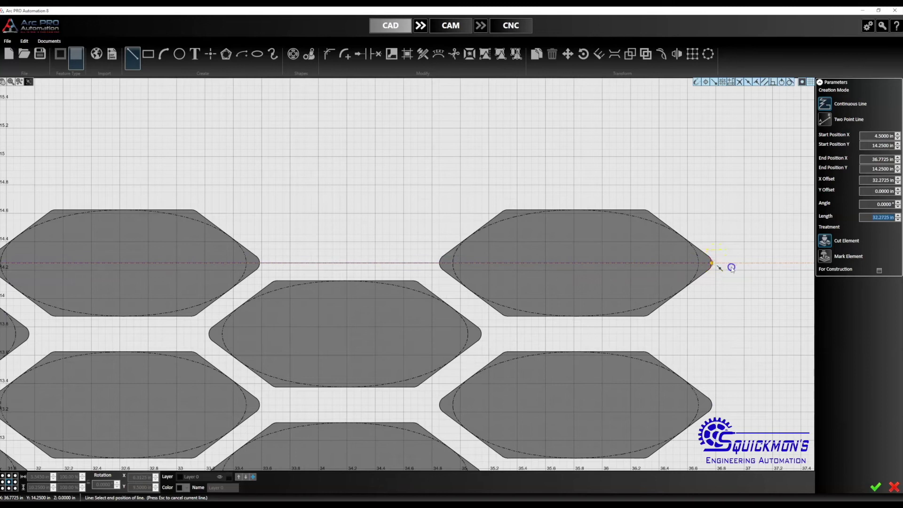
click(700, 282)
scroll(715, 278, down, 4)
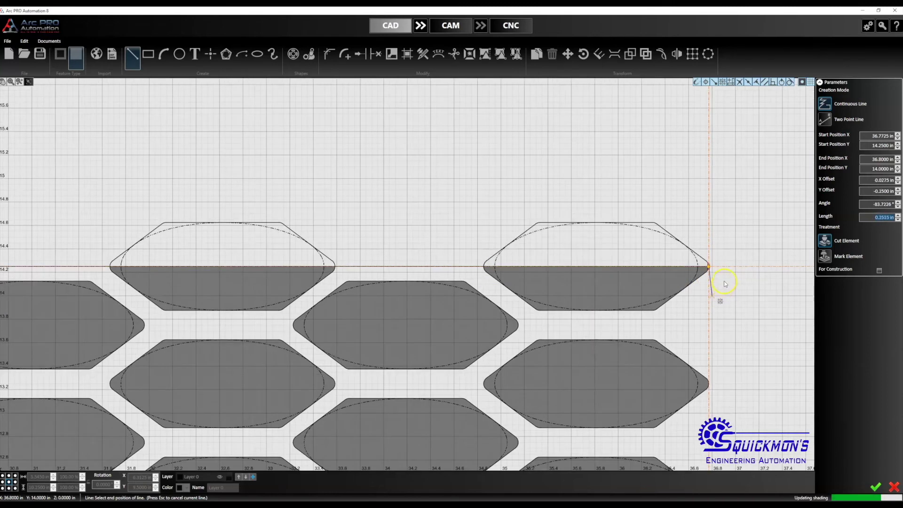
scroll(730, 278, down, 6)
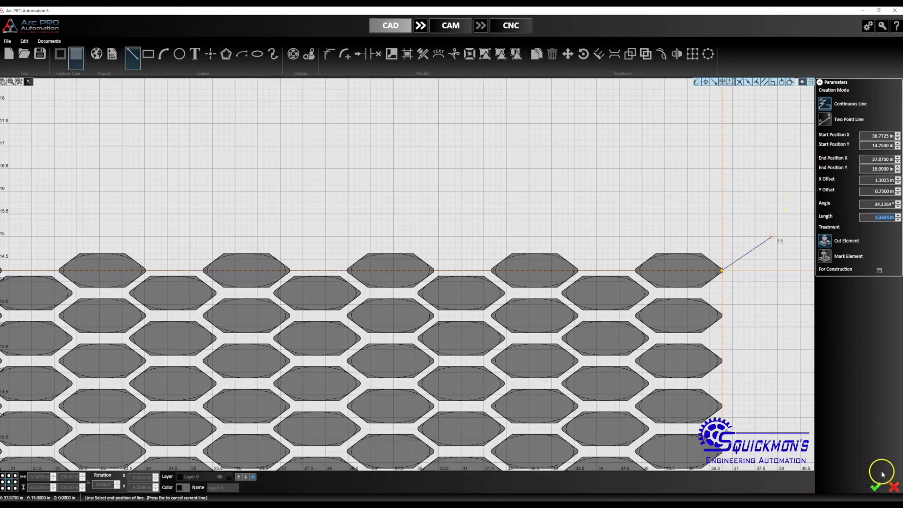
click(876, 487)
Step: Delete the hexagon edges above the horizontal line along the entire uppermost row
scroll(764, 338, down, 5)
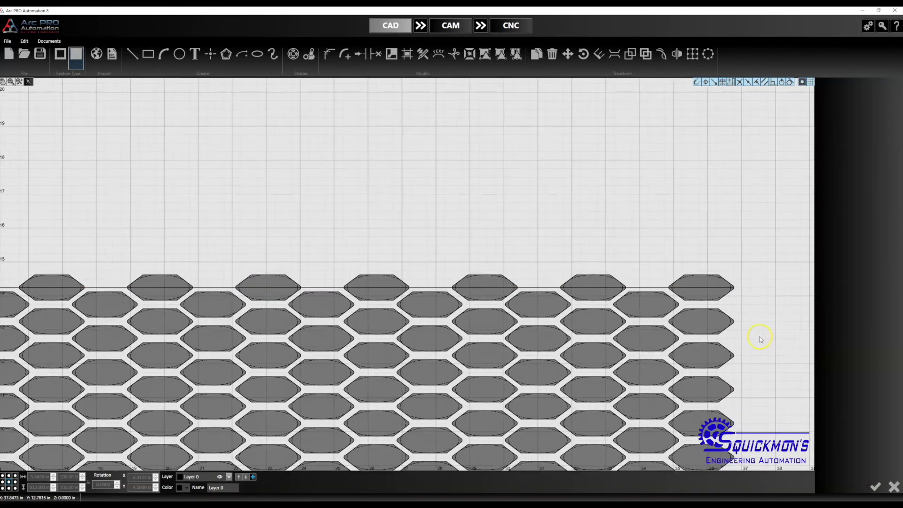
scroll(754, 297, up, 5)
scroll(756, 296, down, 5)
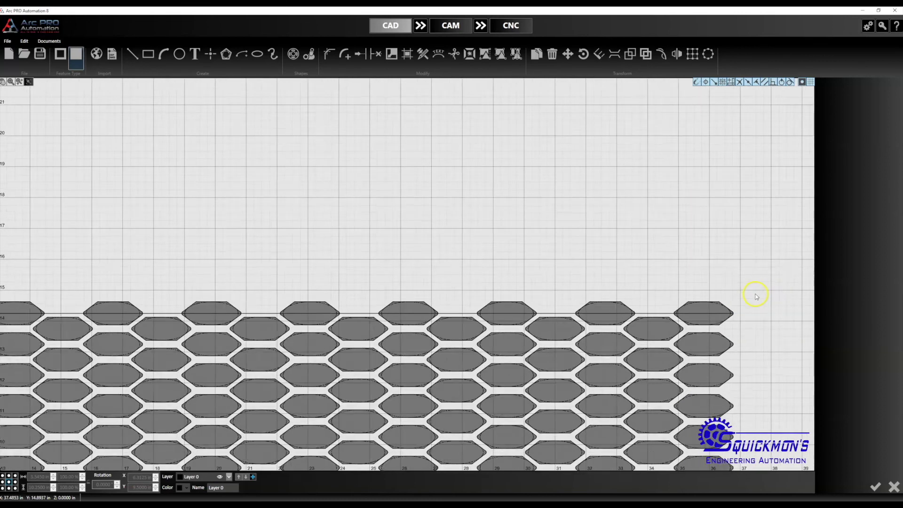
drag(753, 250, 81, 301)
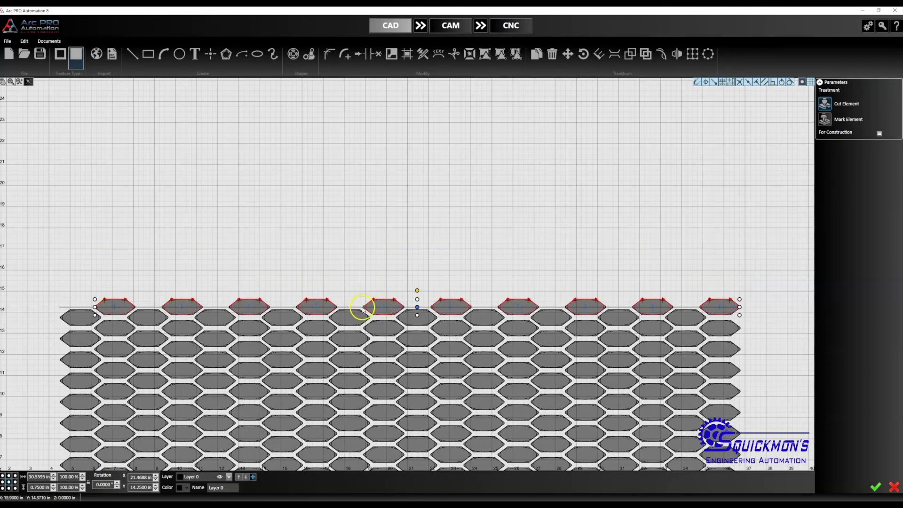
key(Delete)
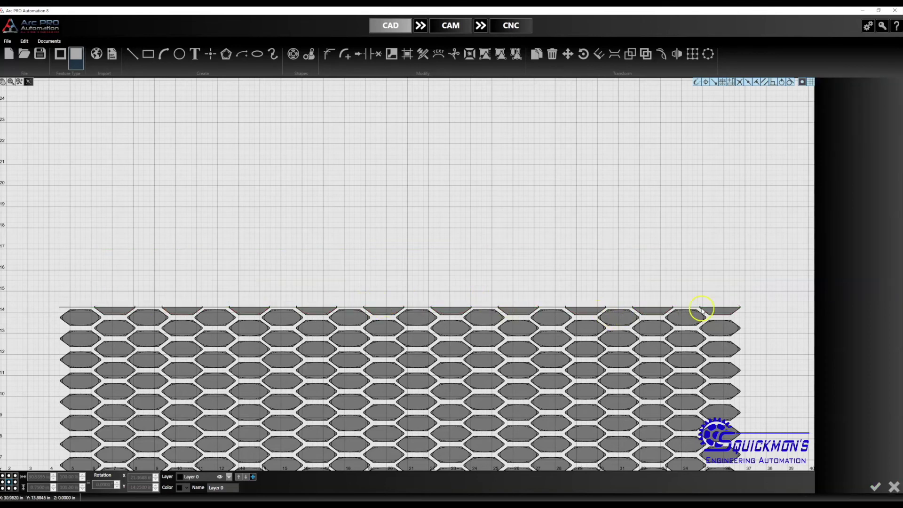
scroll(740, 309, up, 5)
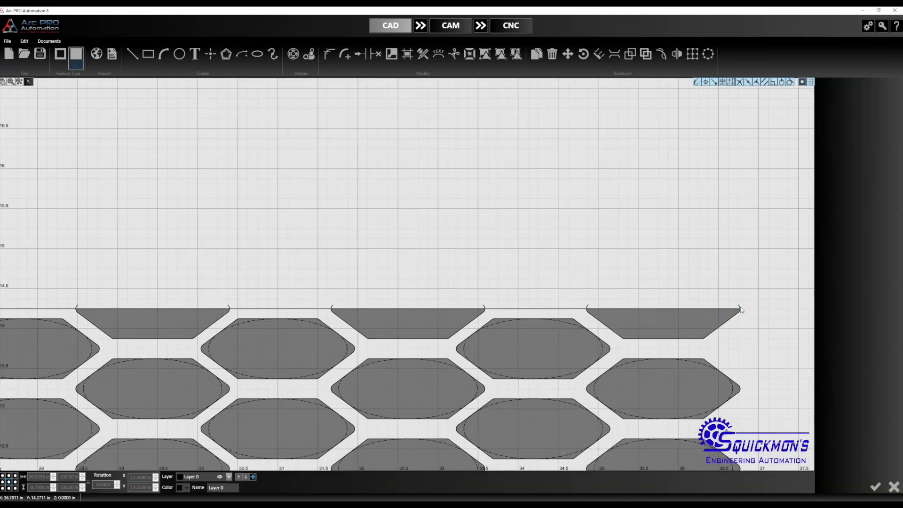
scroll(740, 309, up, 2)
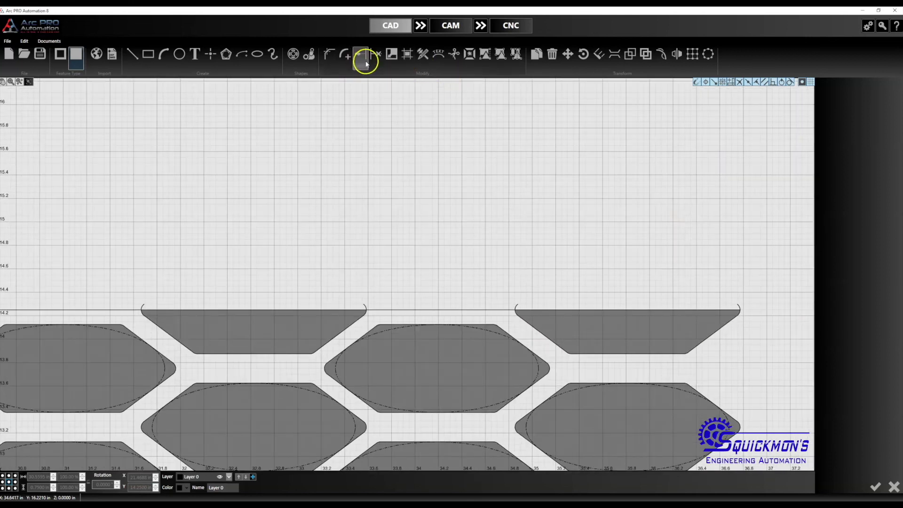
Step: Trim the leftover arc stubs and connecting line segments between the three half hexagons at the grid's upper-right end, from X about 30.4 to 36.8 in
click(374, 60)
scroll(741, 308, up, 3)
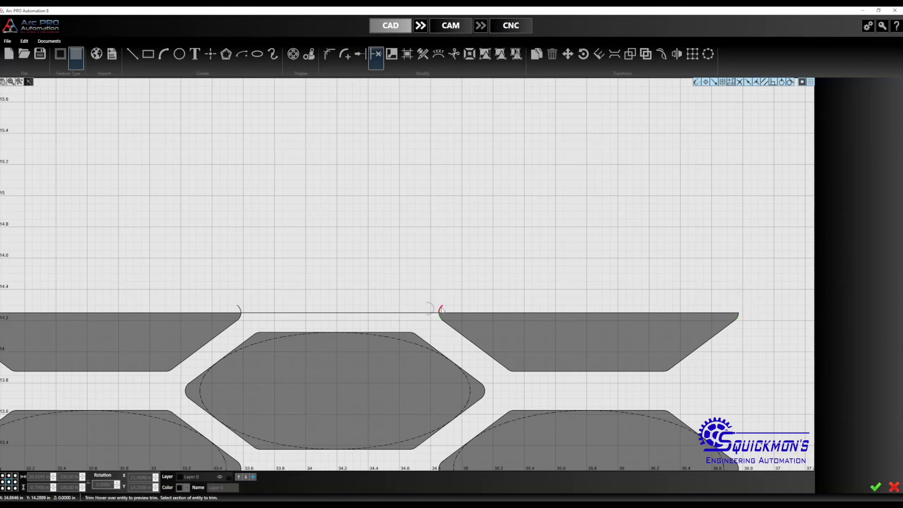
click(249, 314)
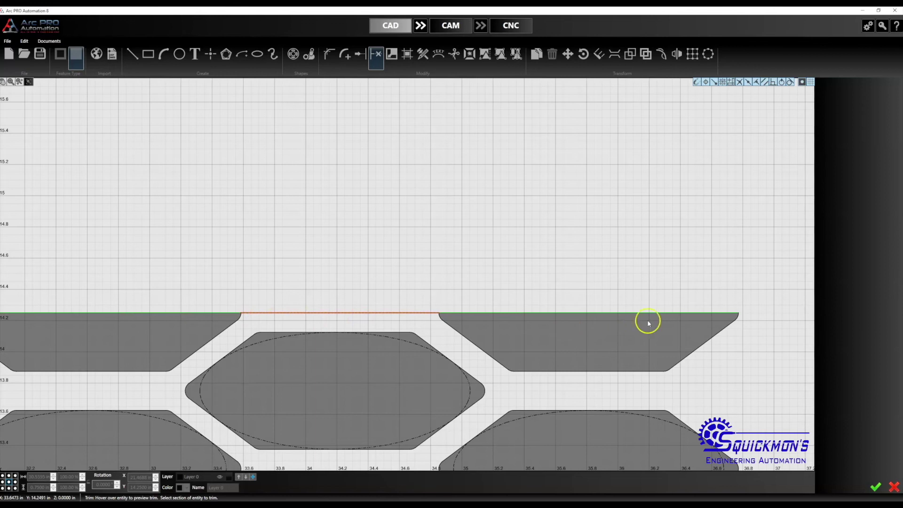
scroll(649, 323, down, 1)
scroll(80, 312, down, 3)
scroll(151, 312, up, 3)
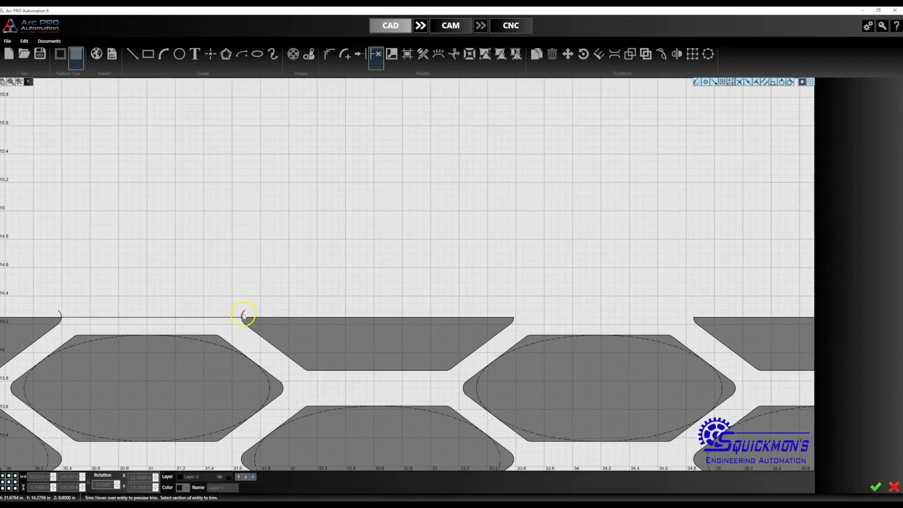
click(60, 313)
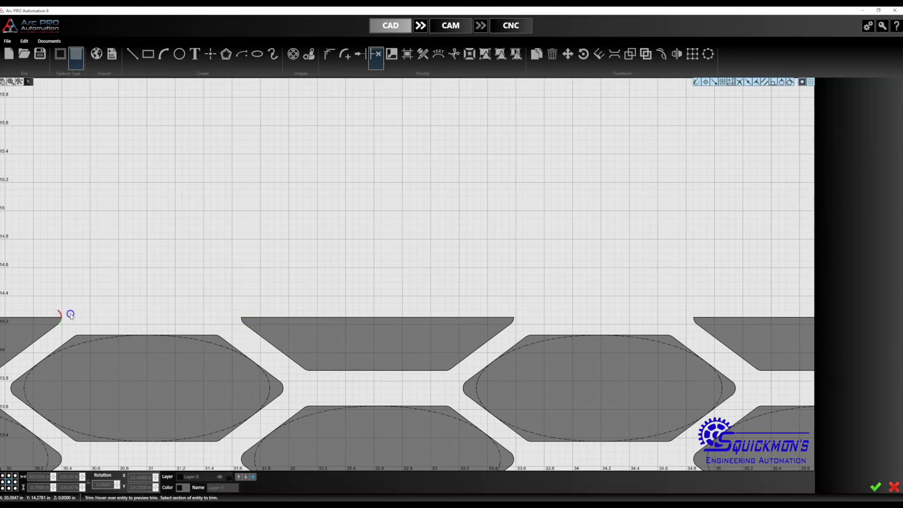
Step: Trim the connecting line segment and arc stubs in the next upper-edge gap, between X about 27.2 and 28.4 in
scroll(138, 312, down, 5)
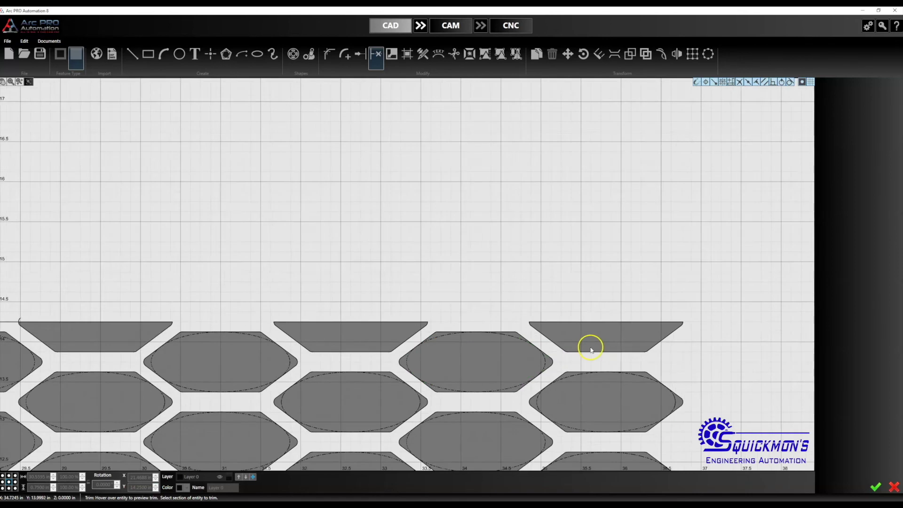
scroll(151, 320, up, 3)
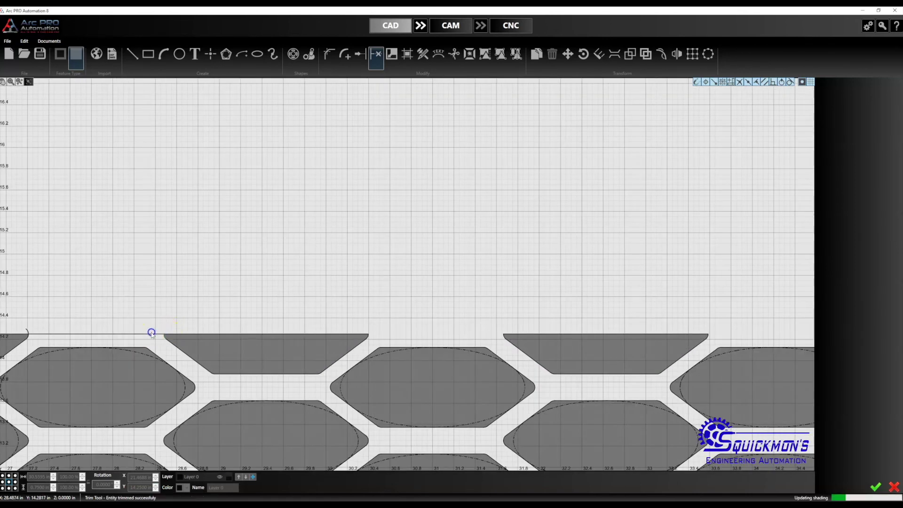
click(151, 334)
scroll(392, 329, down, 1)
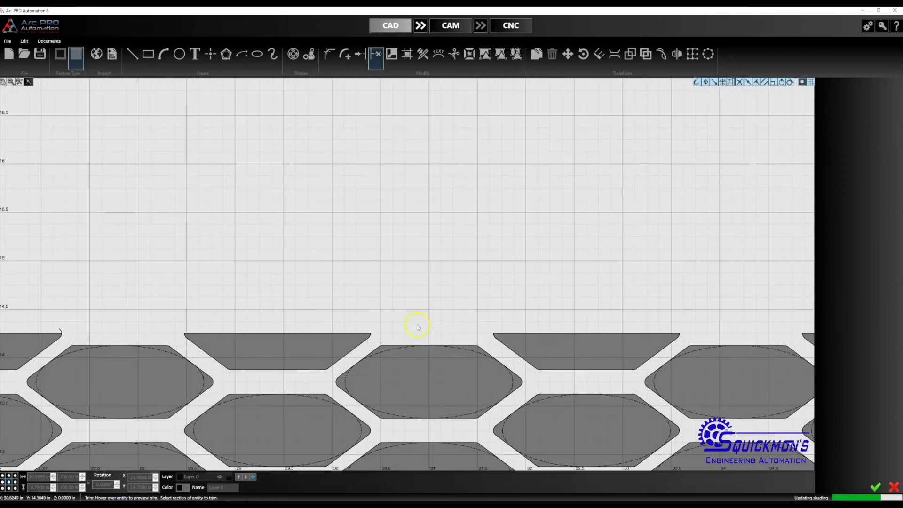
scroll(135, 324, down, 2)
scroll(153, 323, up, 3)
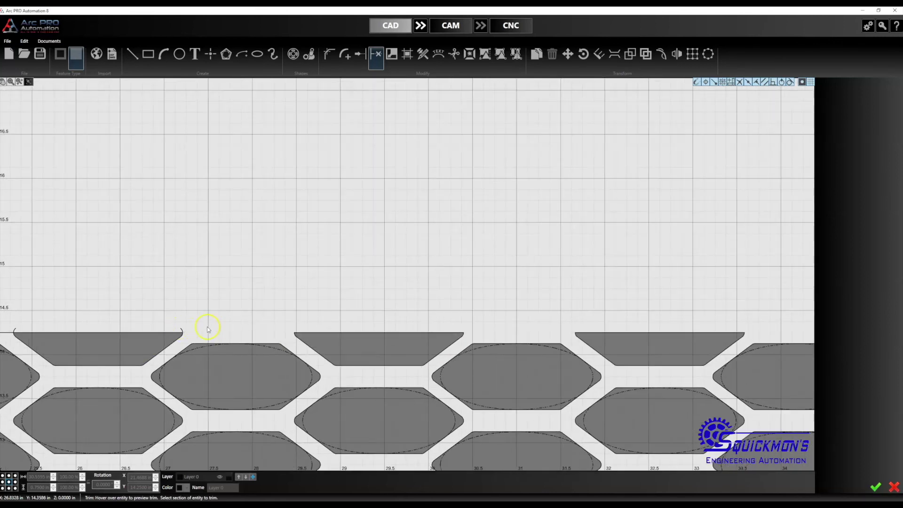
click(162, 334)
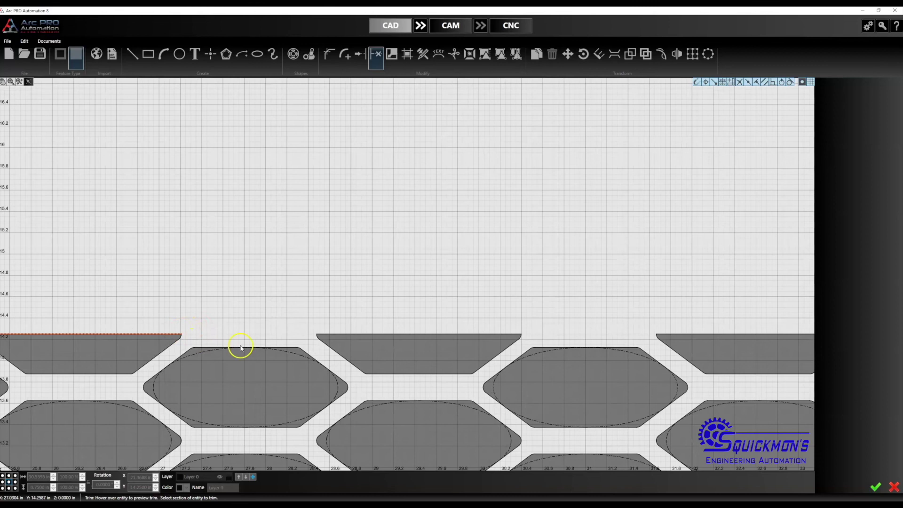
Step: Trim the arc stubs and line segments in the next two upper-edge gaps, continuing to X about 20.8 in
scroll(319, 348, down, 1)
scroll(318, 337, down, 1)
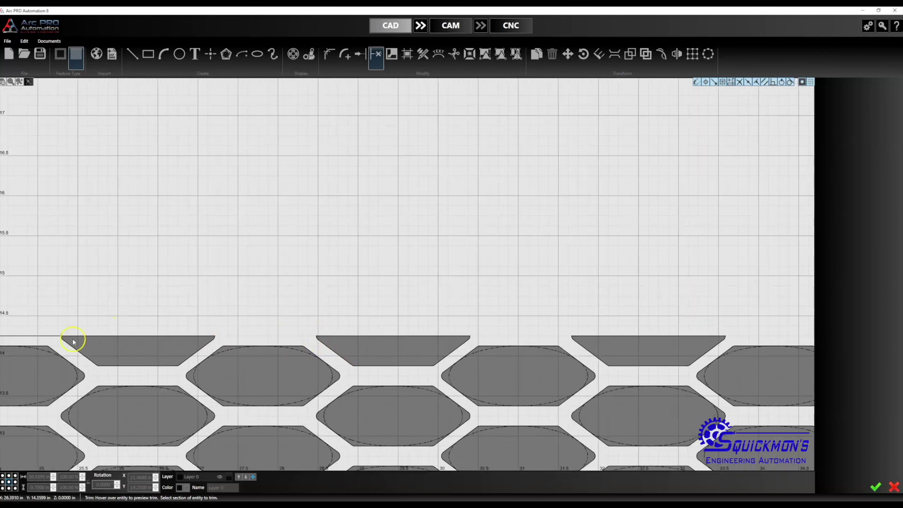
scroll(59, 336, up, 2)
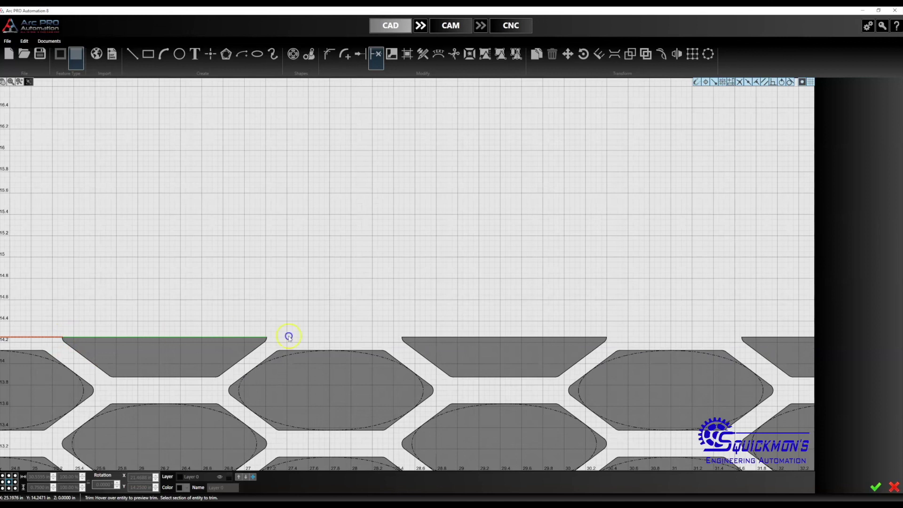
scroll(412, 346, down, 4)
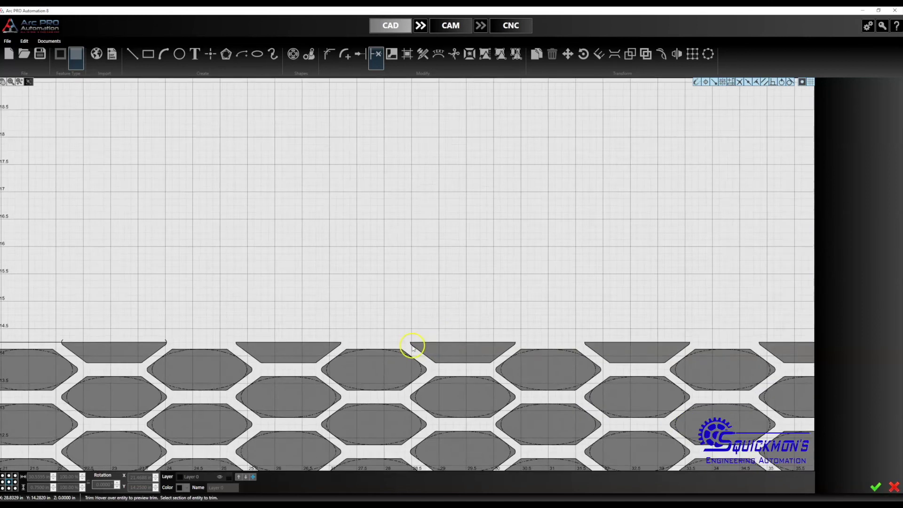
scroll(181, 342, up, 3)
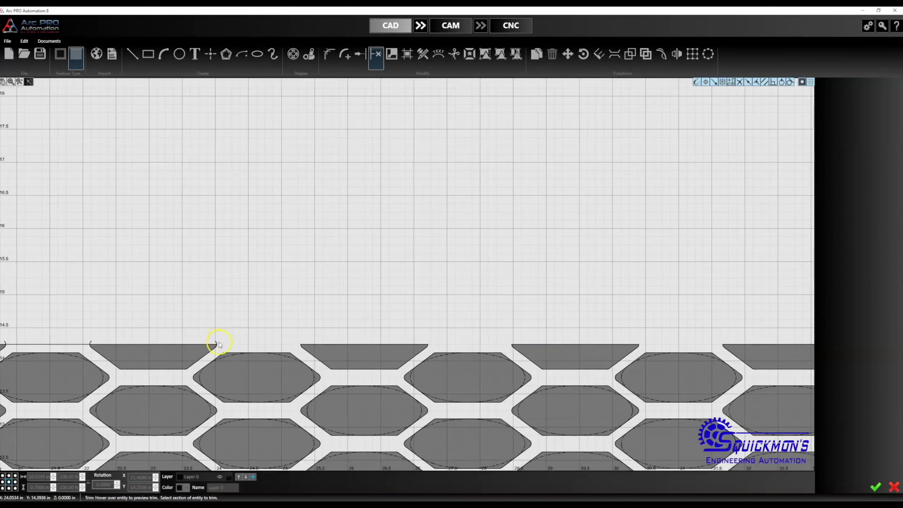
click(87, 345)
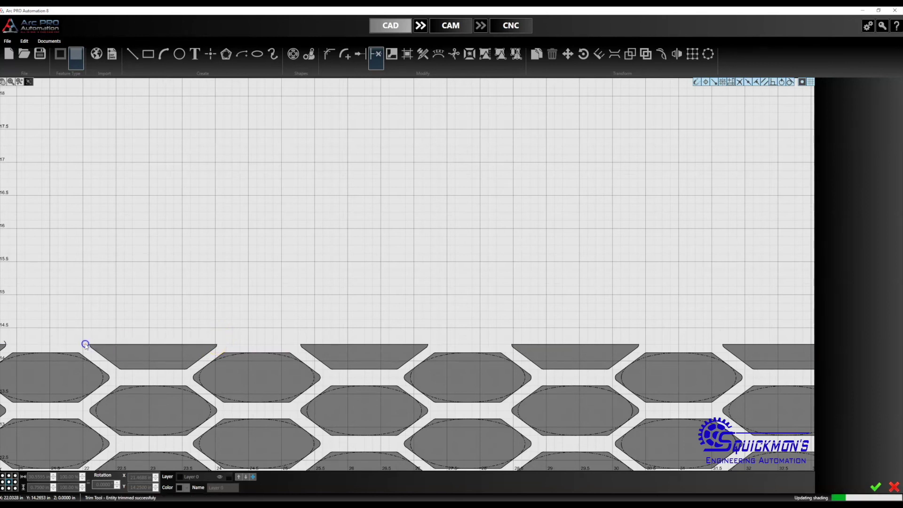
Step: Examine the upper edge and the overall layout of the hexagon grid
scroll(433, 355, down, 3)
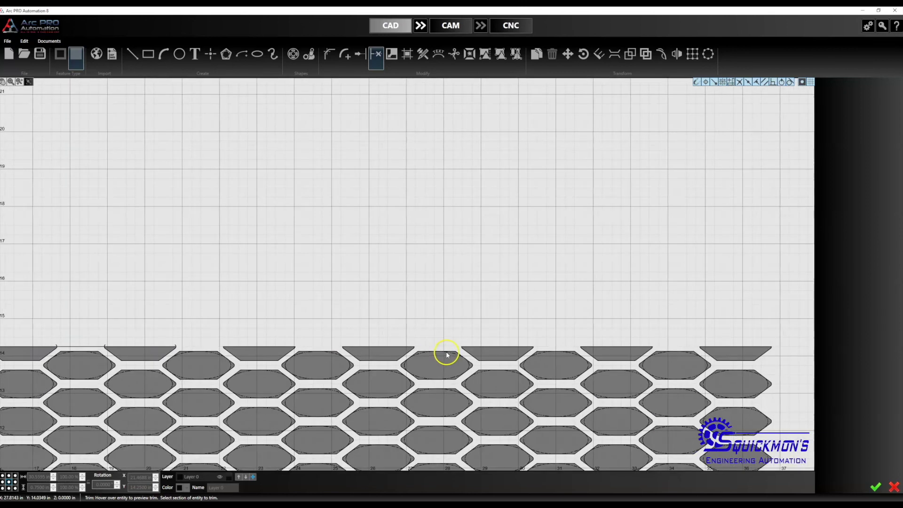
scroll(444, 360, down, 2)
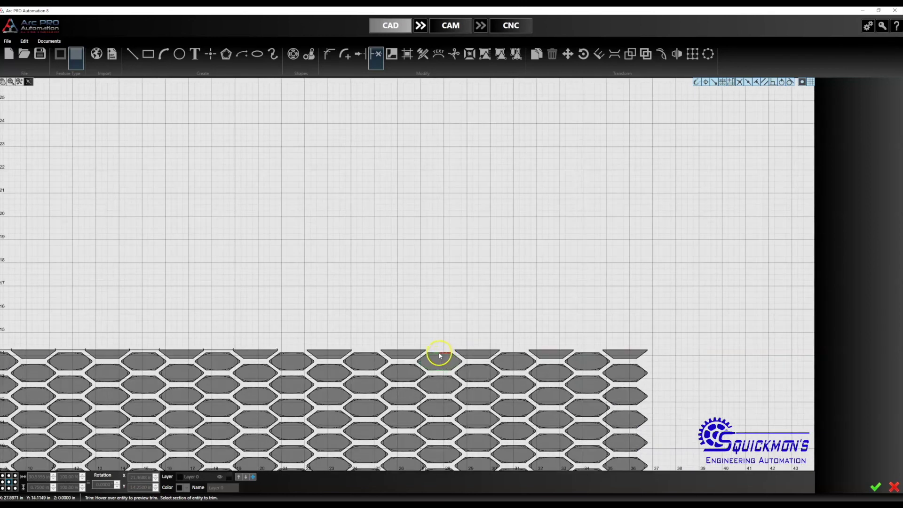
scroll(490, 372, down, 5)
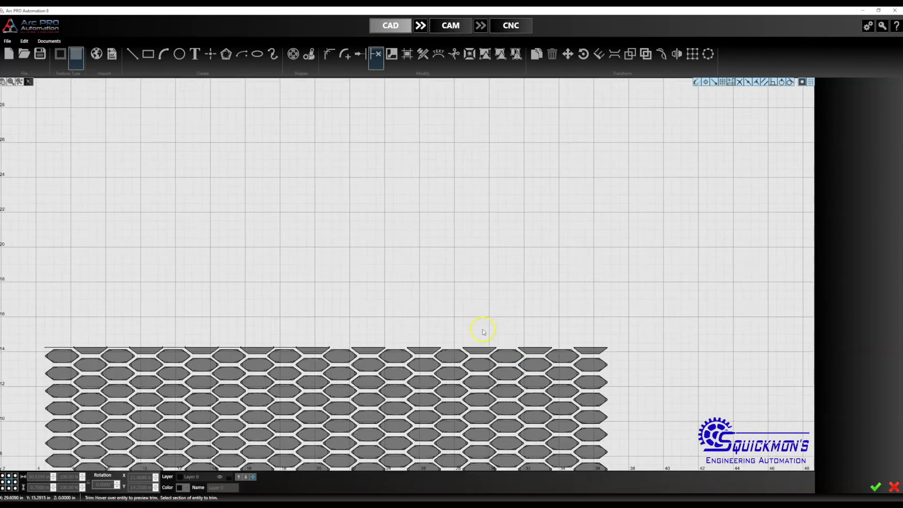
scroll(383, 416, down, 1)
scroll(383, 413, up, 2)
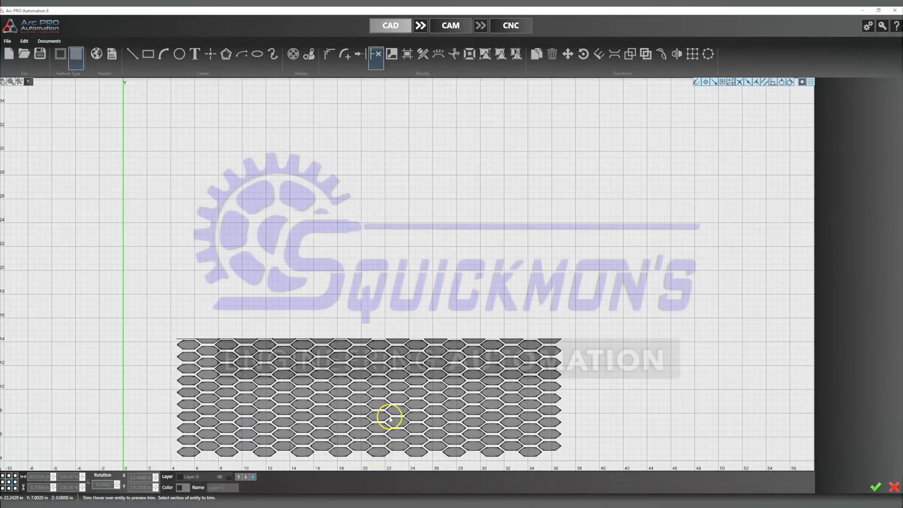
scroll(389, 418, up, 1)
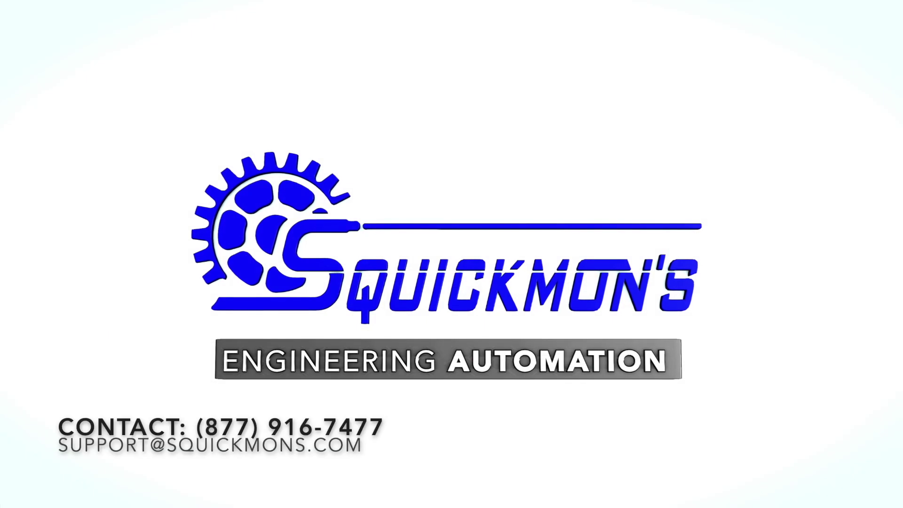